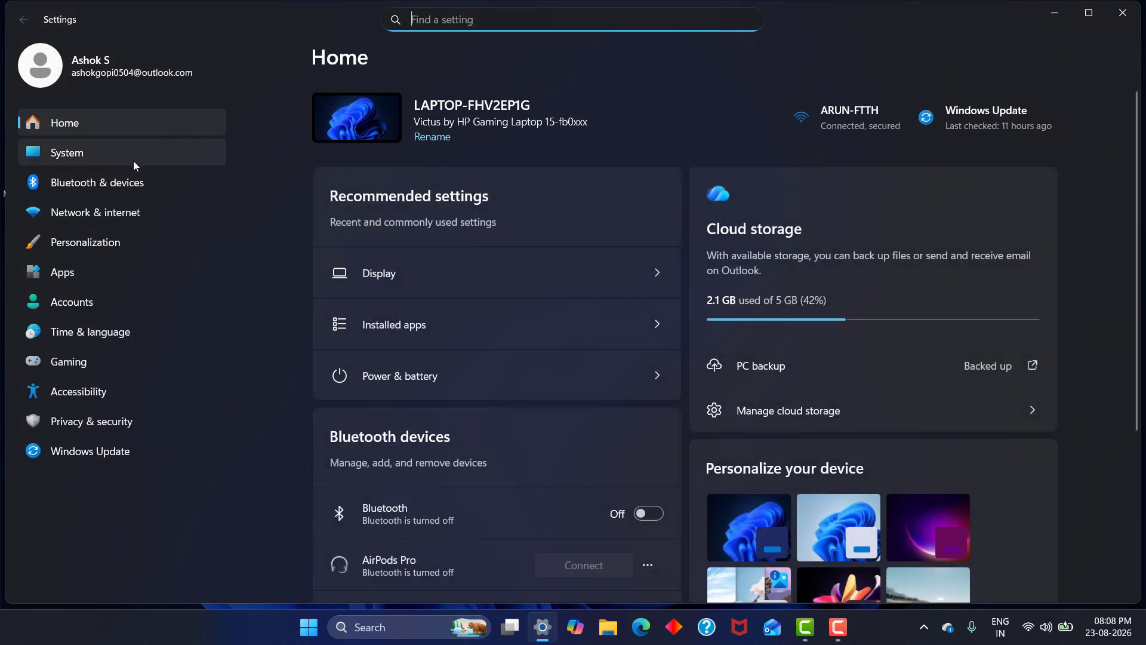
Step: Open the display's advanced graphics settings to check hardware-accelerated GPU scheduling and variable refresh rate, and close Settings
{"action": "left_click", "coordinate": [129, 158]}
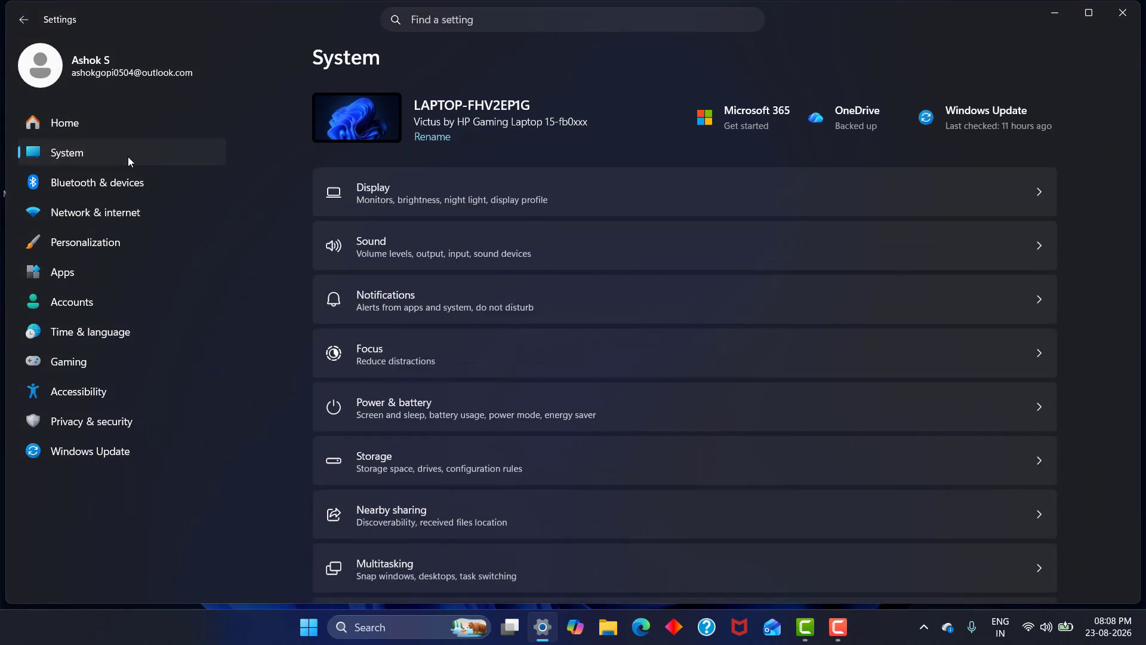
{"action": "left_click", "coordinate": [366, 194]}
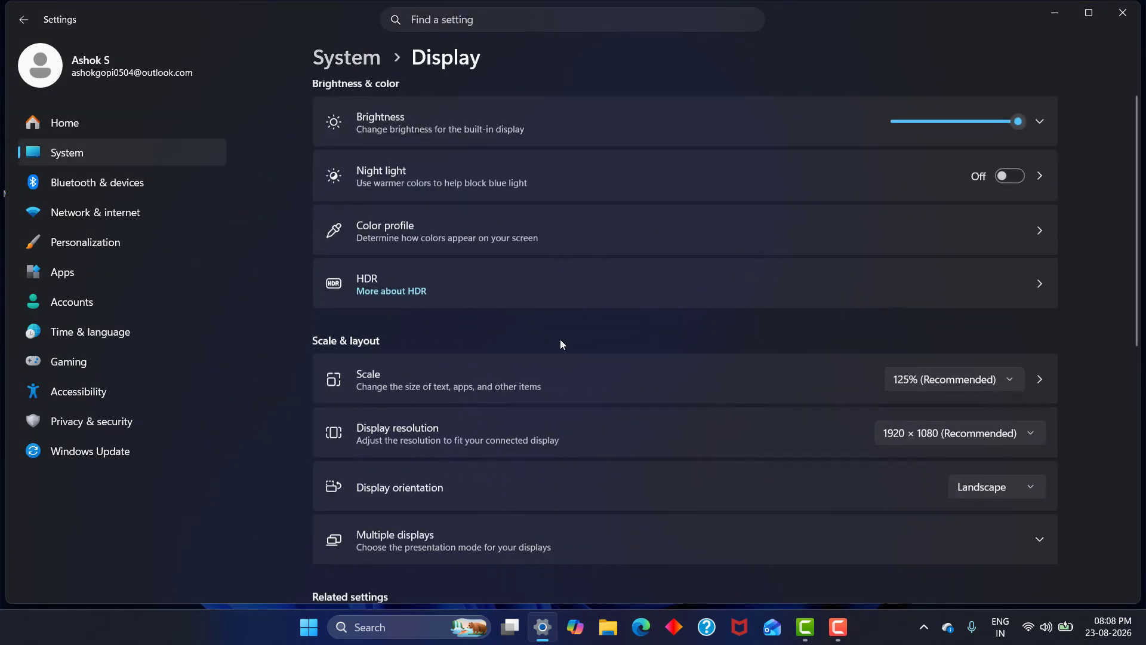
{"action": "scroll", "coordinate": [555, 339], "scroll_direction": "down", "scroll_amount": 5}
{"action": "left_click", "coordinate": [379, 398]}
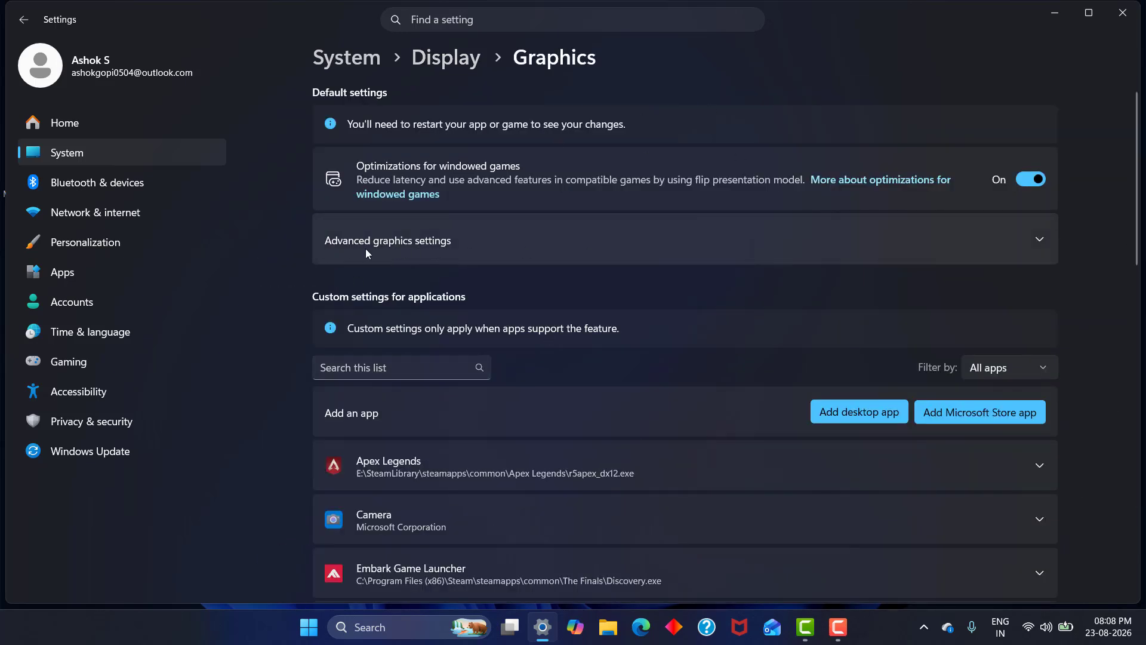
{"action": "left_click", "coordinate": [505, 248]}
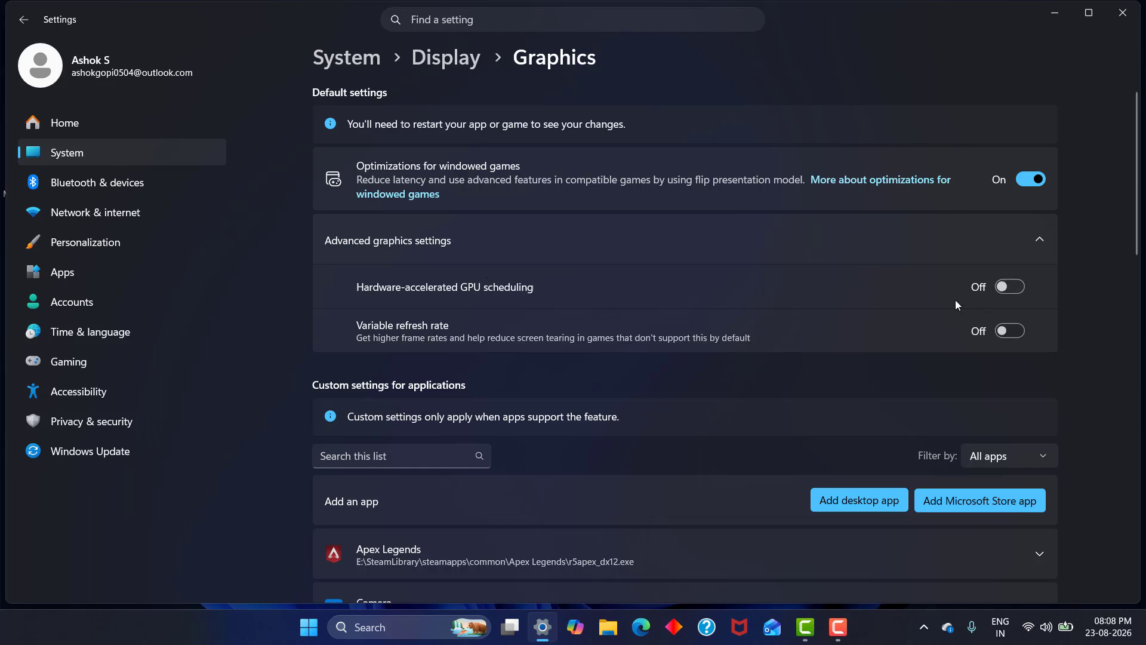
{"action": "left_click", "coordinate": [1122, 12]}
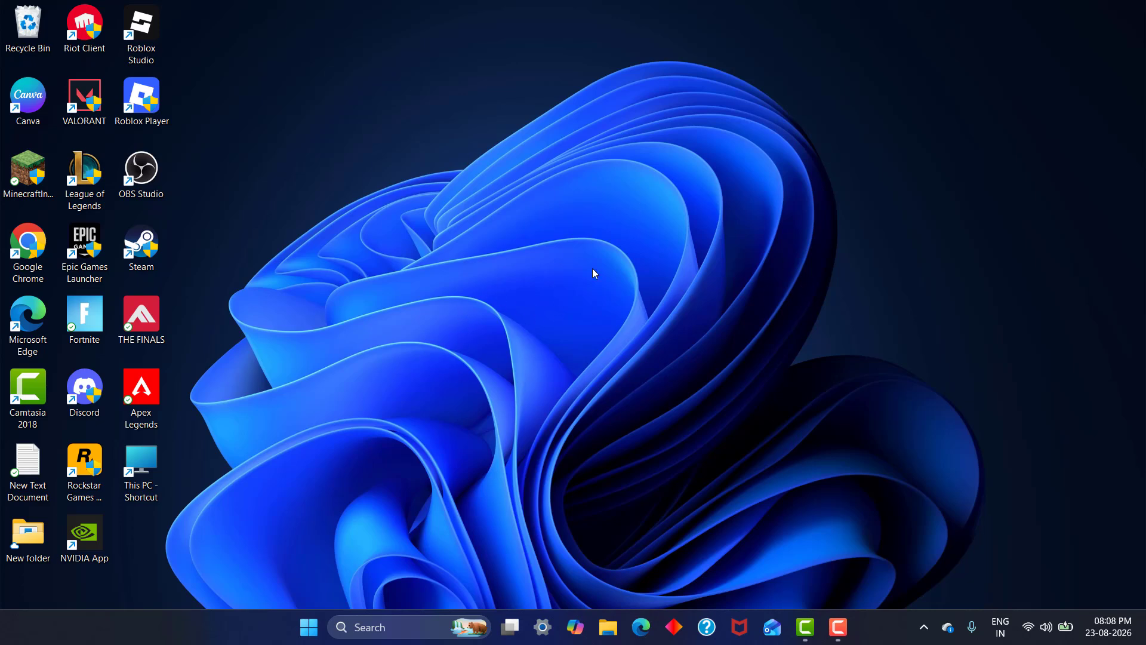
Step: Open Device Manager and expand the display adapters to check which graphics cards are installed
{"action": "left_click", "coordinate": [407, 631]}
{"action": "type", "text": "device manager"}
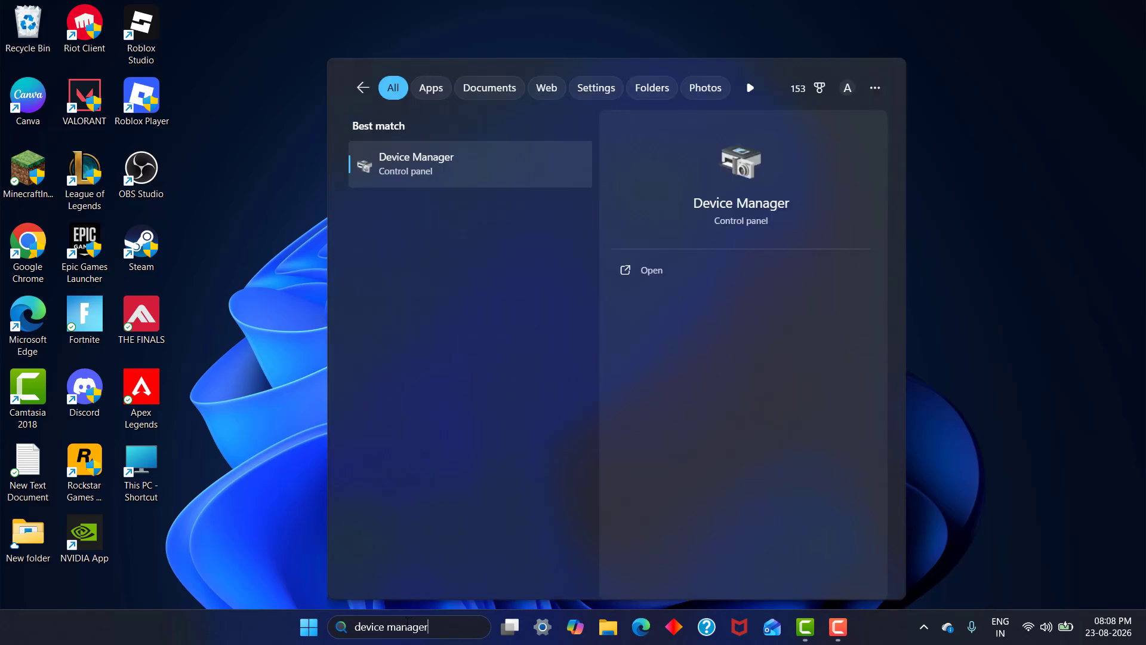
{"action": "left_click", "coordinate": [414, 178]}
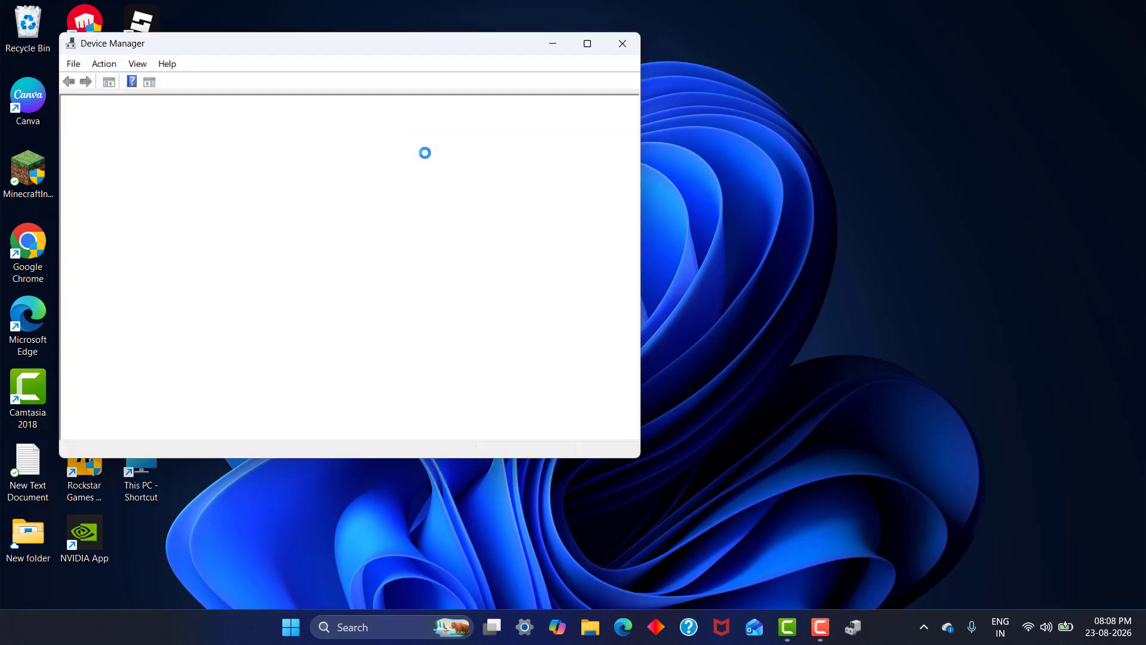
{"action": "double_click", "coordinate": [146, 210]}
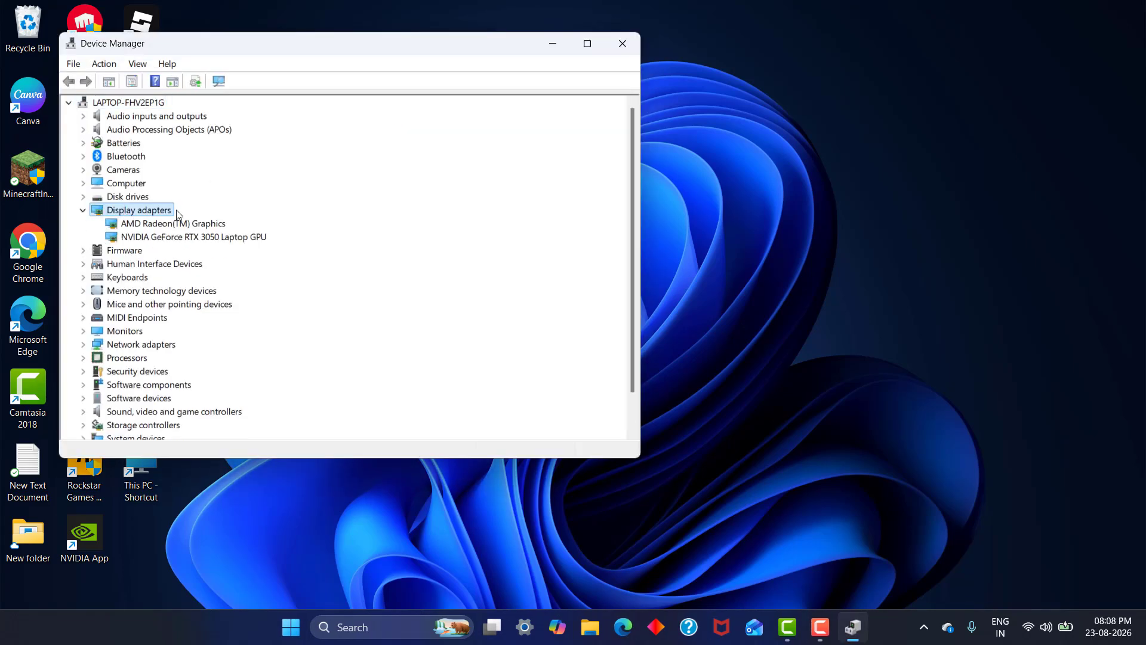
{"action": "left_click", "coordinate": [150, 226]}
{"action": "key", "text": "Down"}
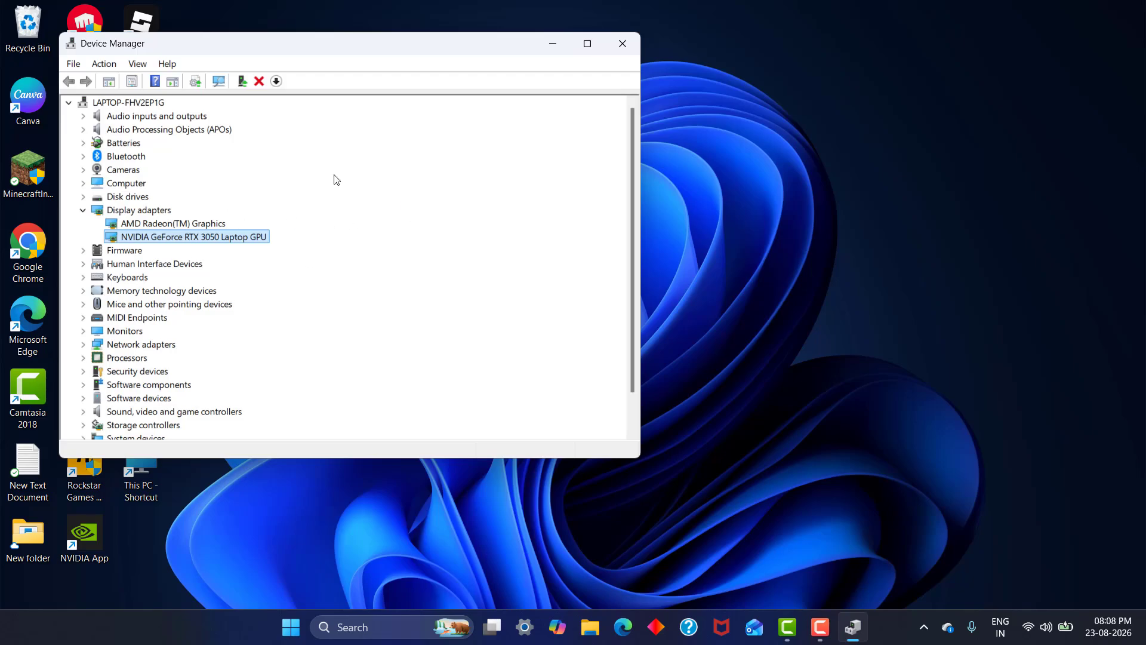
Step: Switch to Chrome to view the AMD and NVIDIA driver download pages, and return to Device Manager
{"action": "key", "text": "ctrl+super+Right"}
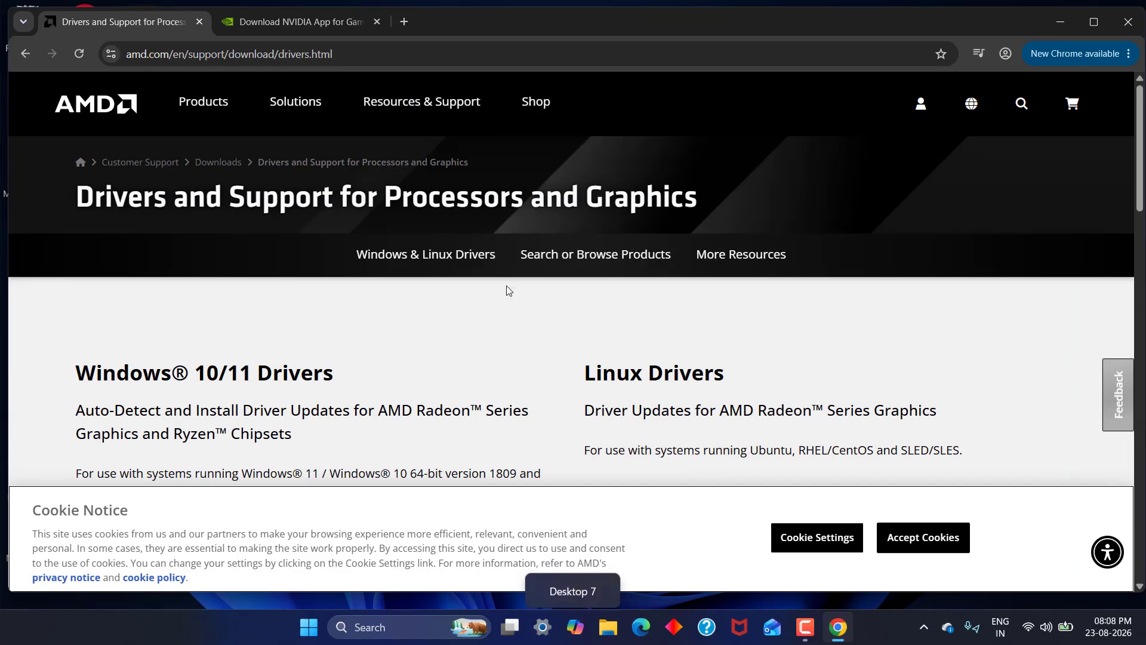
{"action": "scroll", "coordinate": [506, 285], "scroll_direction": "down", "scroll_amount": 2}
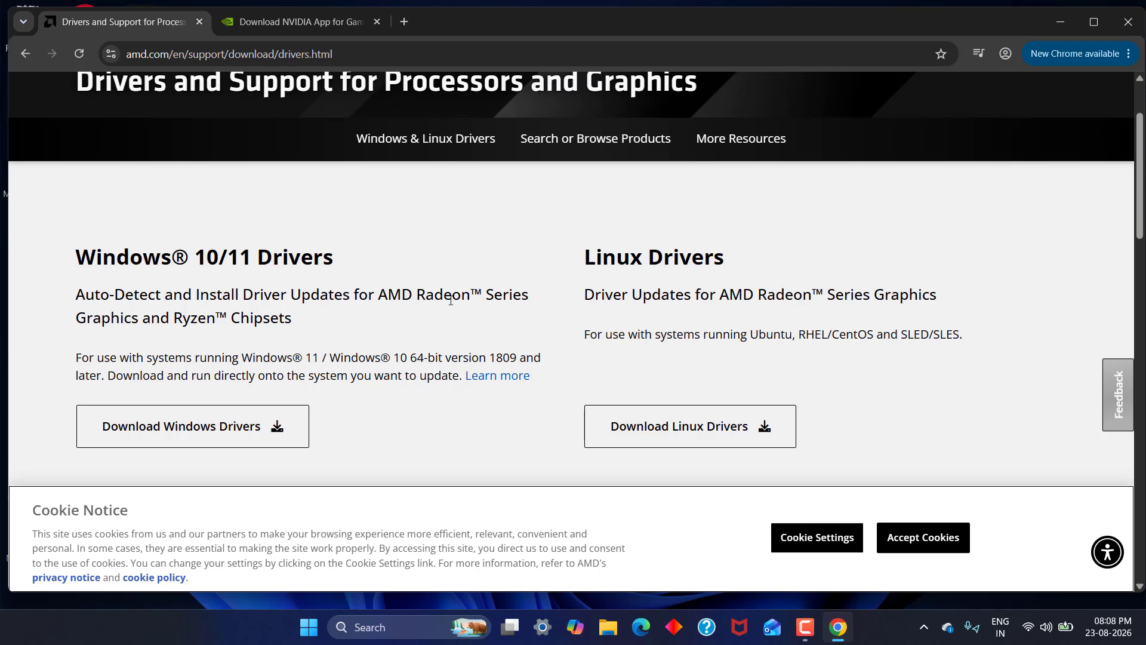
{"action": "left_click", "coordinate": [278, 23]}
{"action": "left_click", "coordinate": [155, 24]}
{"action": "key", "text": "ctrl+super+Left"}
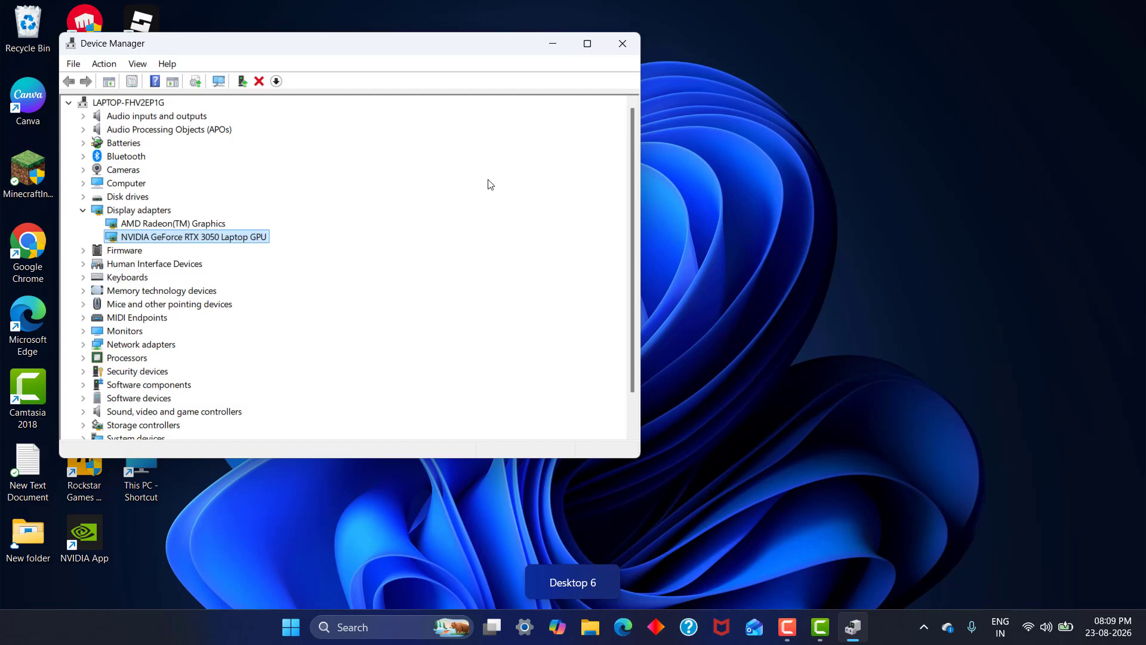
Step: Search automatically for an updated driver for the AMD Radeon(TM) Graphics adapter and close the update wizard
{"action": "left_click", "coordinate": [191, 223]}
{"action": "right_click", "coordinate": [197, 224]}
{"action": "left_click", "coordinate": [237, 239]}
{"action": "left_click", "coordinate": [237, 244]}
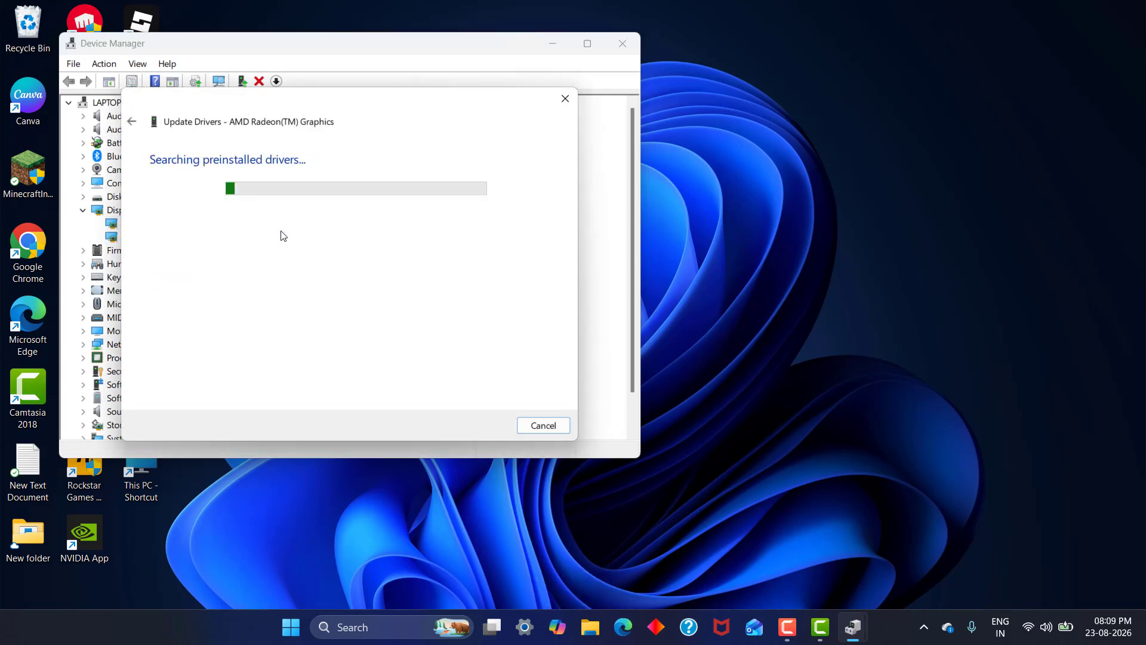
{"action": "left_click", "coordinate": [555, 426]}
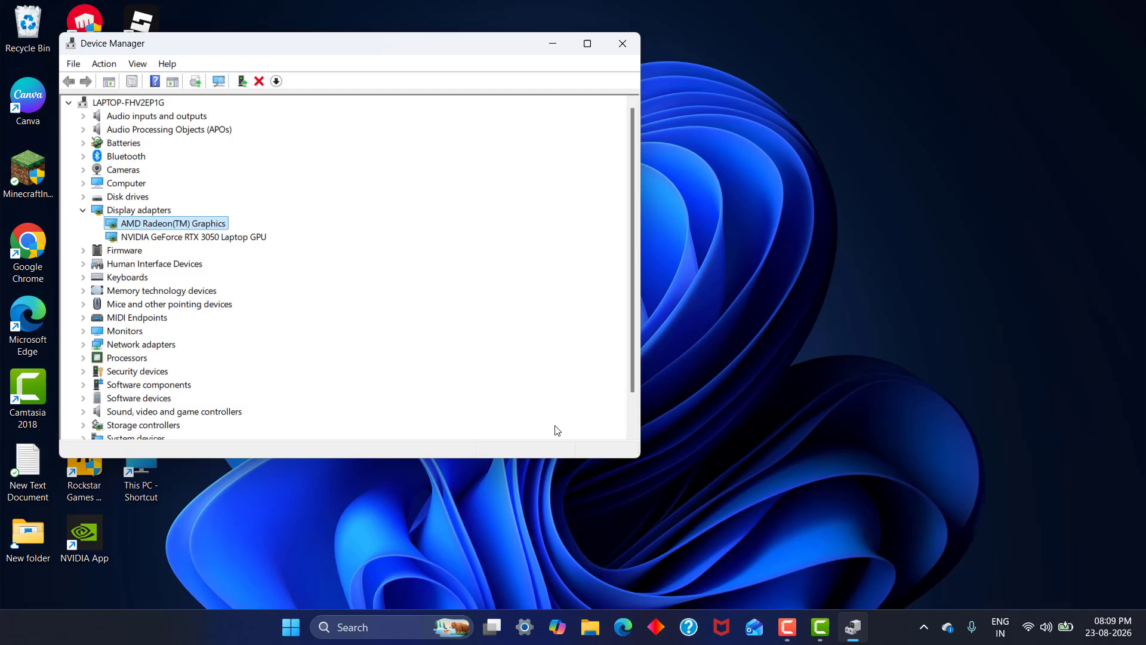
Step: Search automatically for an updated NVIDIA GeForce RTX 3050 Laptop GPU driver, and close the update wizard and Device Manager
{"action": "right_click", "coordinate": [229, 239]}
{"action": "left_click", "coordinate": [276, 246]}
{"action": "left_click", "coordinate": [335, 249]}
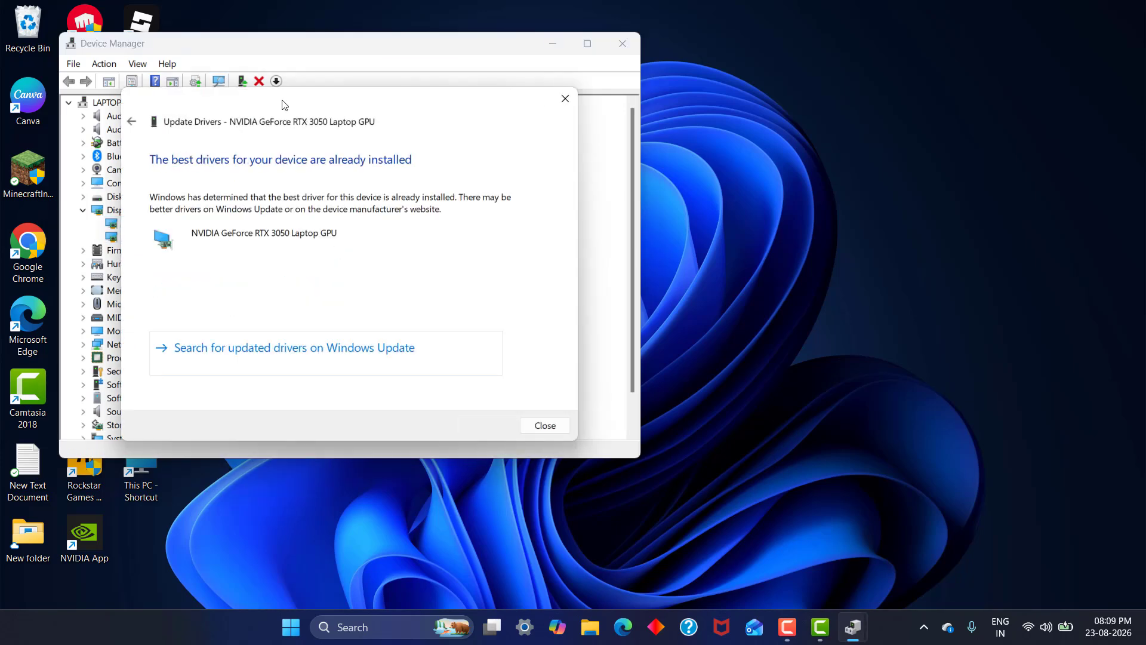
{"action": "left_click", "coordinate": [544, 425]}
{"action": "left_click", "coordinate": [625, 46]}
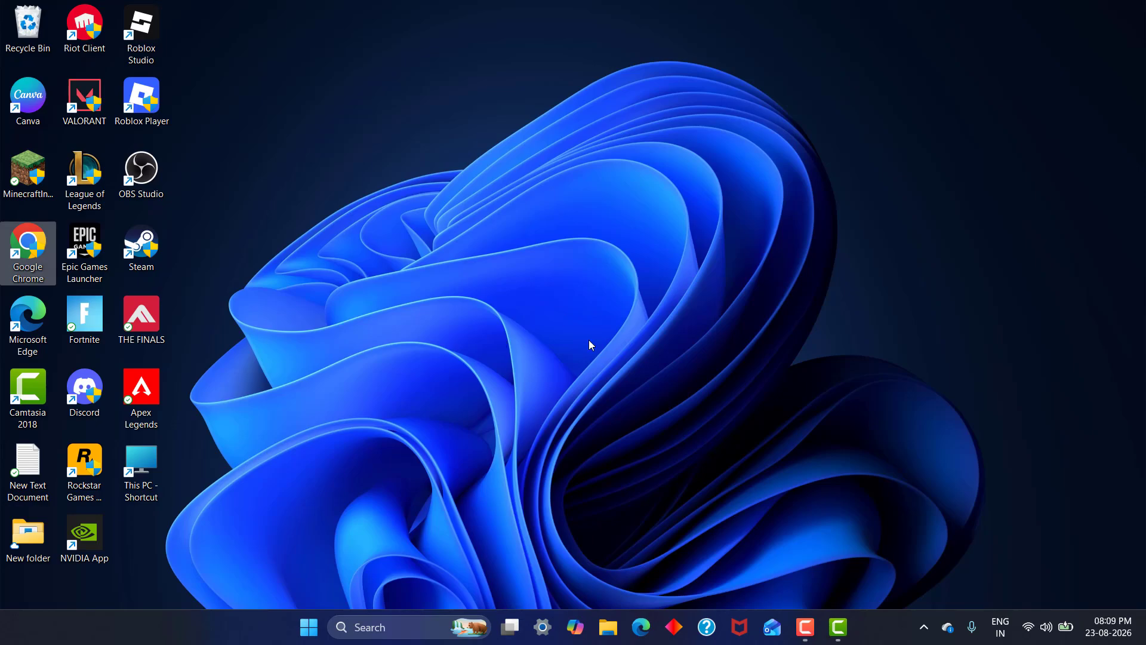
Step: Run cleanmgr to open Disk Cleanup for the Windows (C:) drive
{"action": "key", "text": "super+r"}
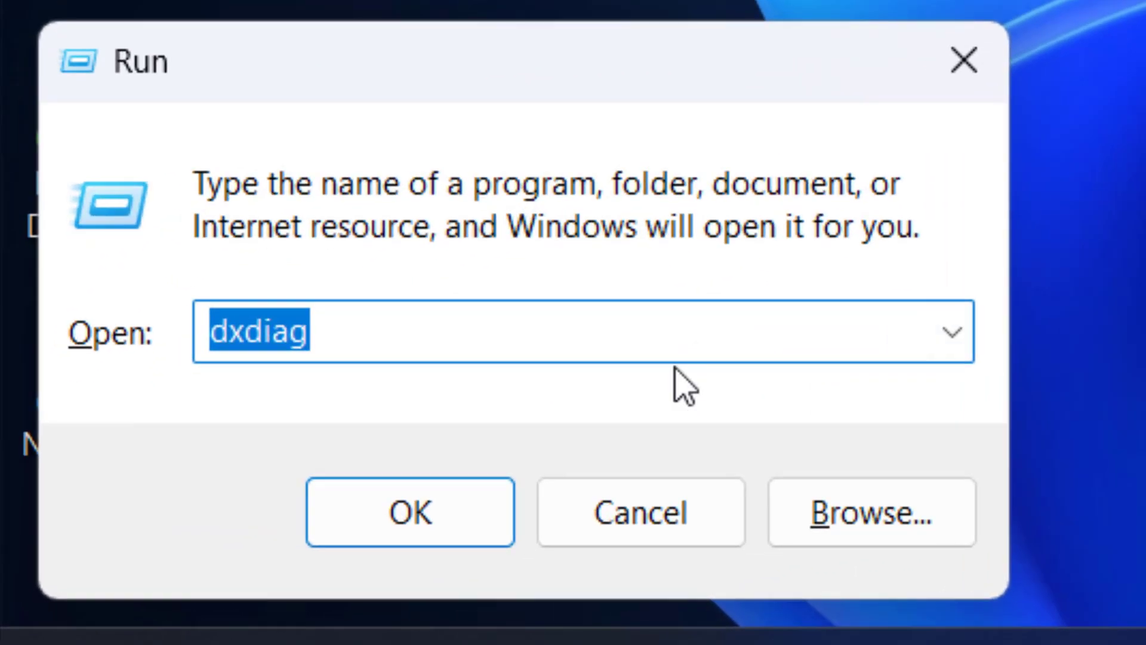
{"action": "type", "text": "cle"}
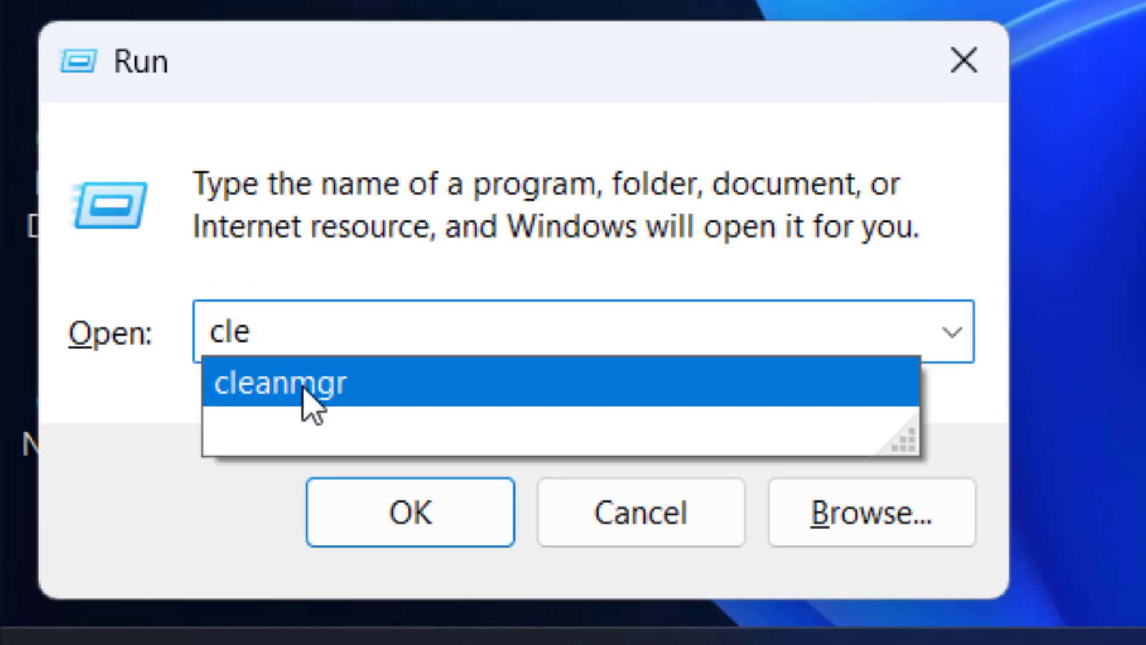
{"action": "left_click", "coordinate": [331, 387]}
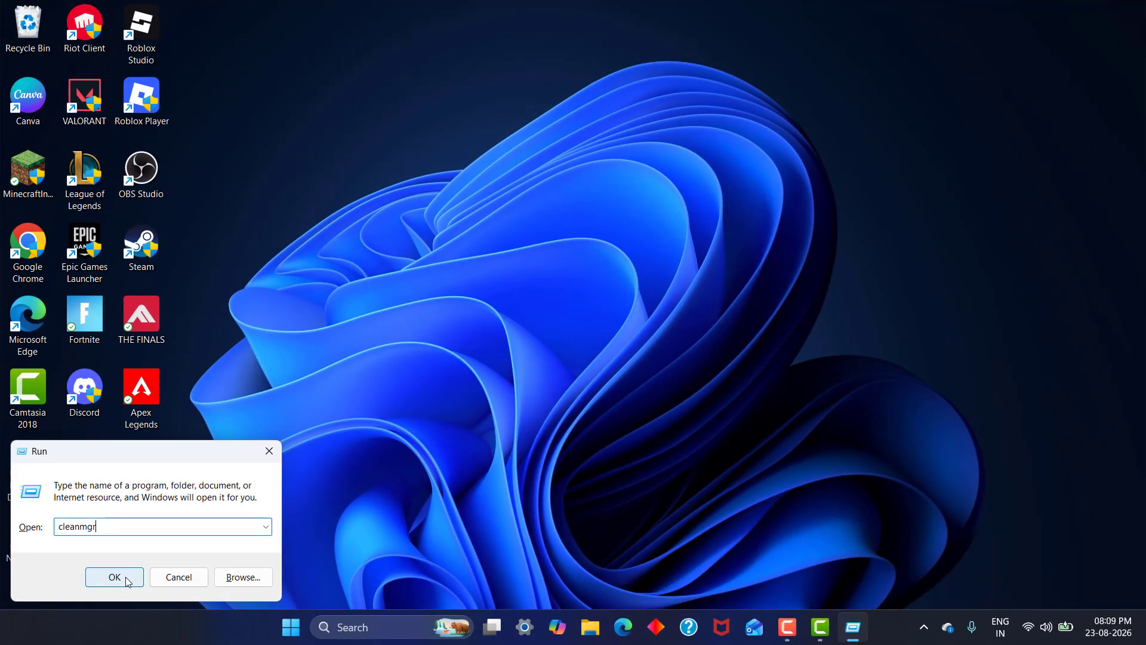
{"action": "left_click", "coordinate": [410, 512]}
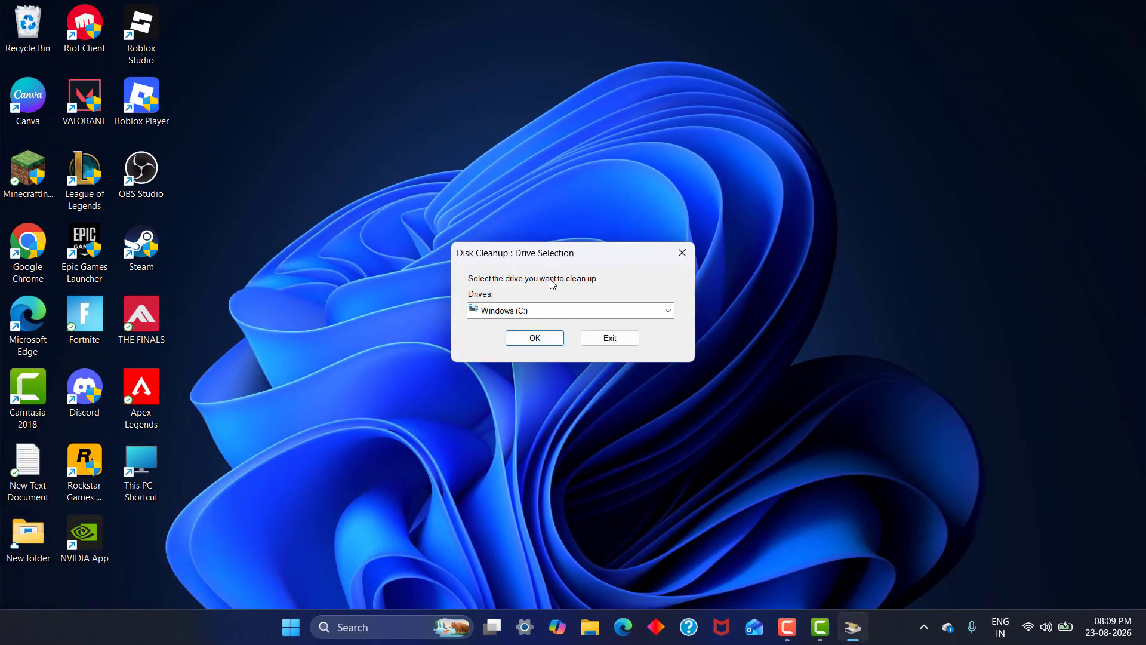
{"action": "left_click", "coordinate": [534, 338]}
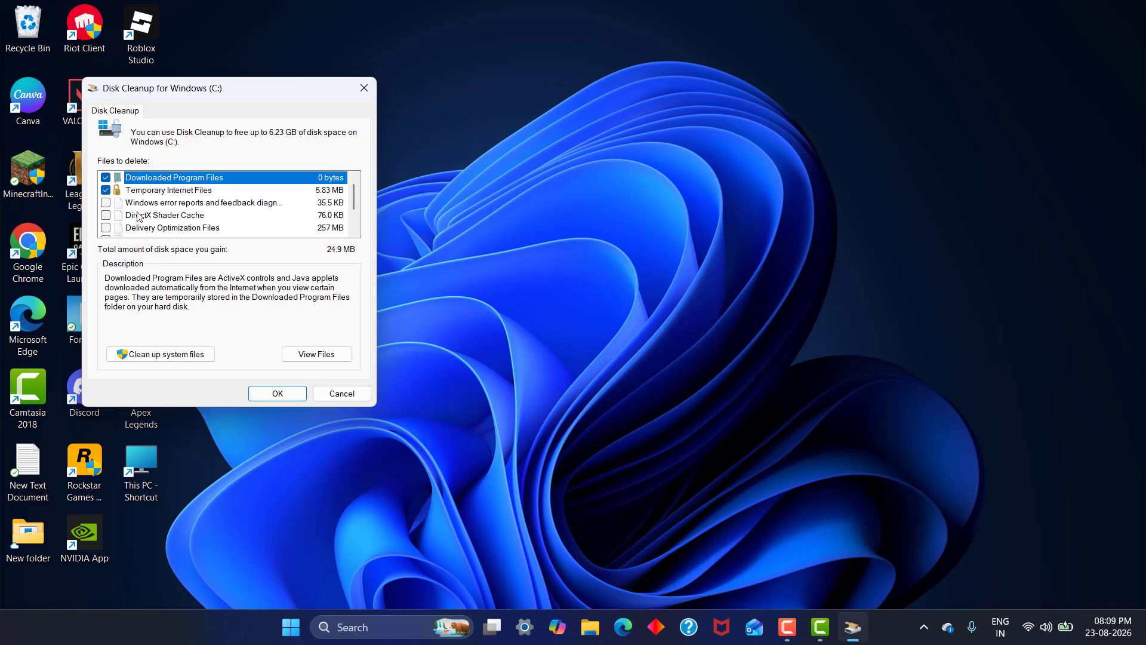
Step: Include the DirectX Shader Cache in the files to delete and run the cleanup
{"action": "left_click", "coordinate": [176, 218]}
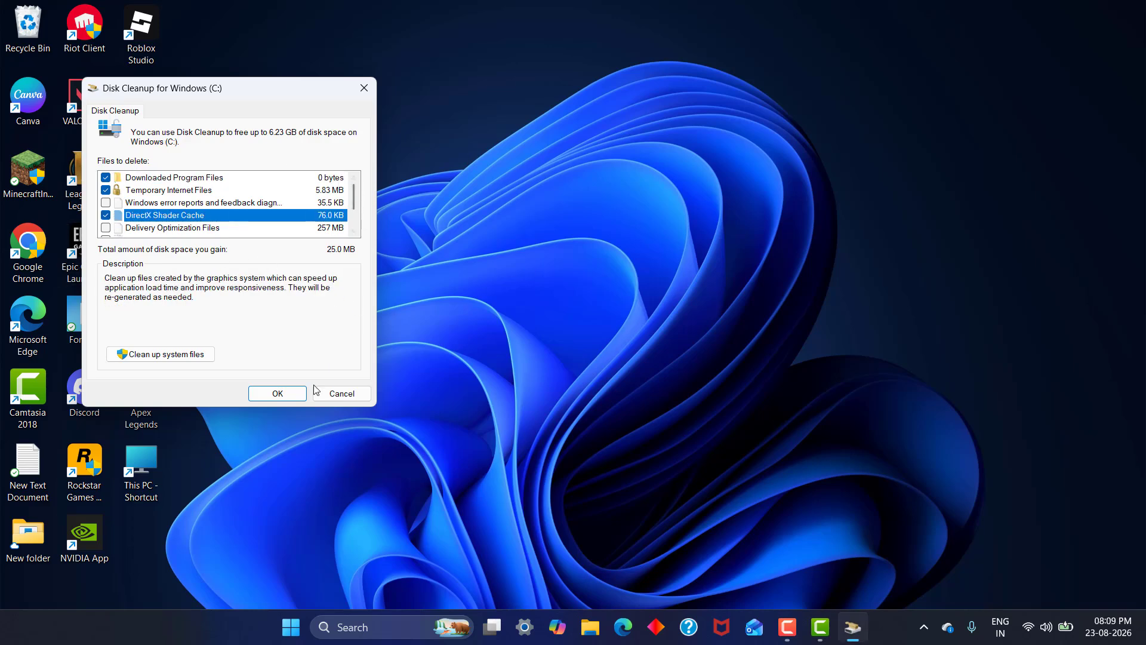
{"action": "left_click", "coordinate": [278, 393]}
{"action": "left_click", "coordinate": [598, 323]}
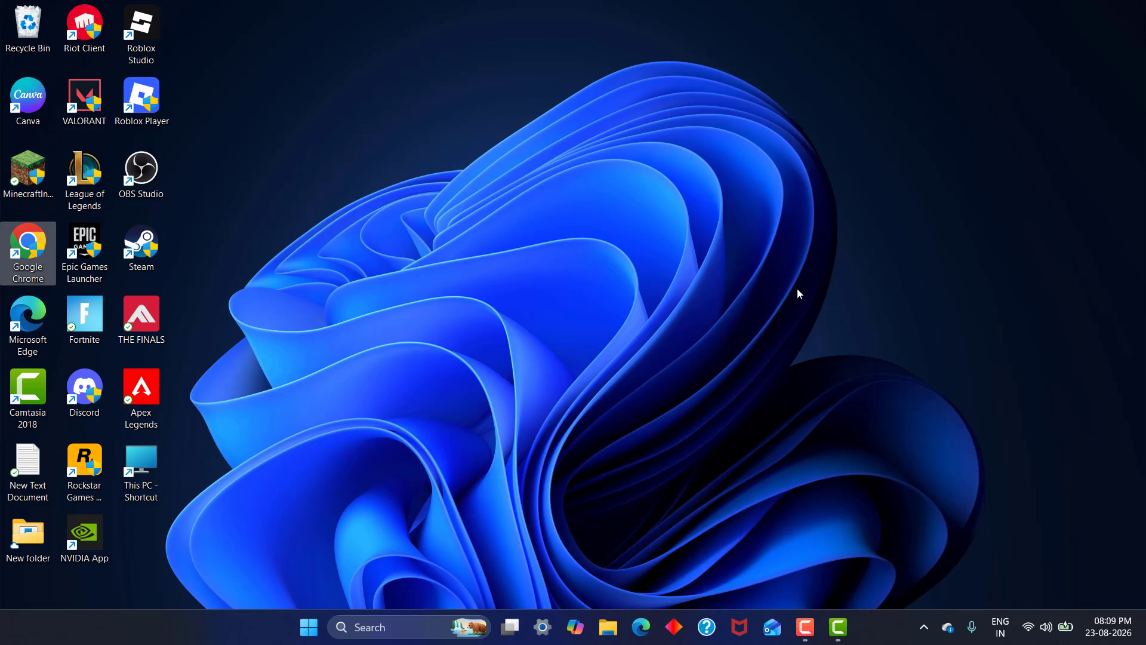
Step: Open the Graphics page of the display settings in Windows Settings
{"action": "left_click", "coordinate": [542, 626]}
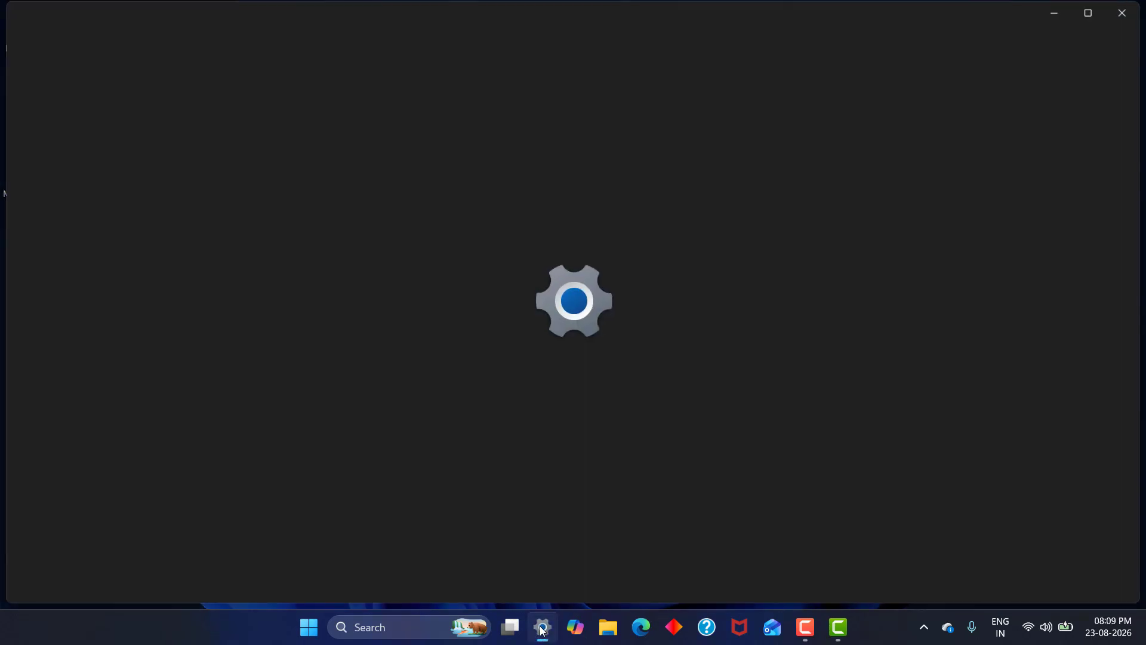
{"action": "left_click", "coordinate": [141, 158]}
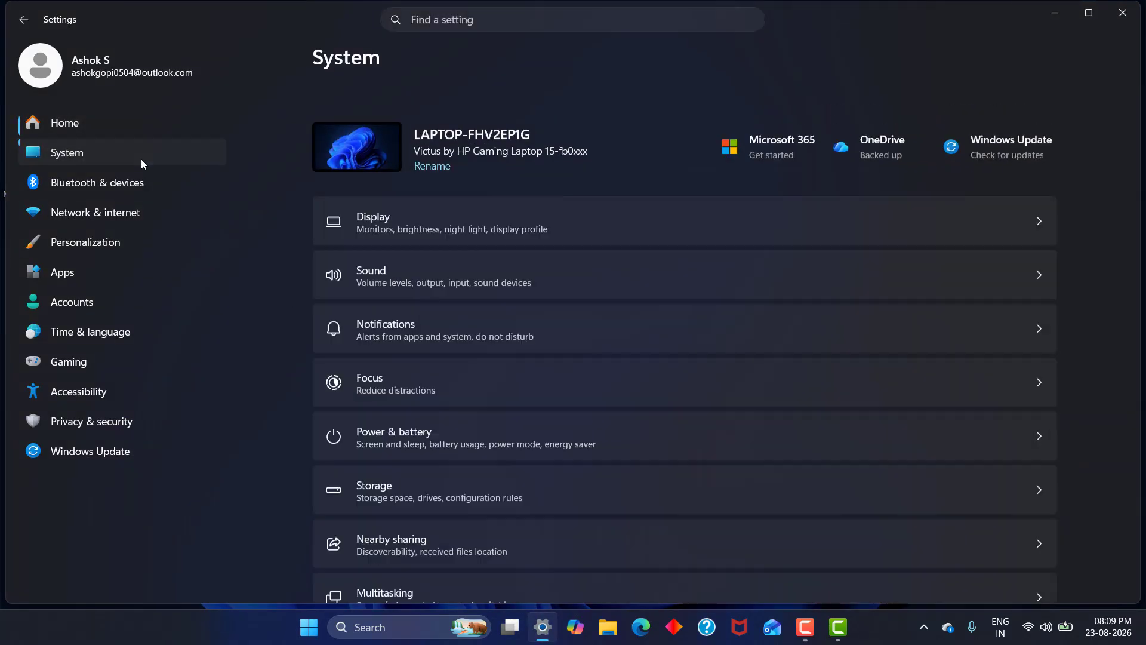
{"action": "left_click", "coordinate": [373, 190]}
{"action": "scroll", "coordinate": [511, 364], "scroll_direction": "down", "scroll_amount": 5}
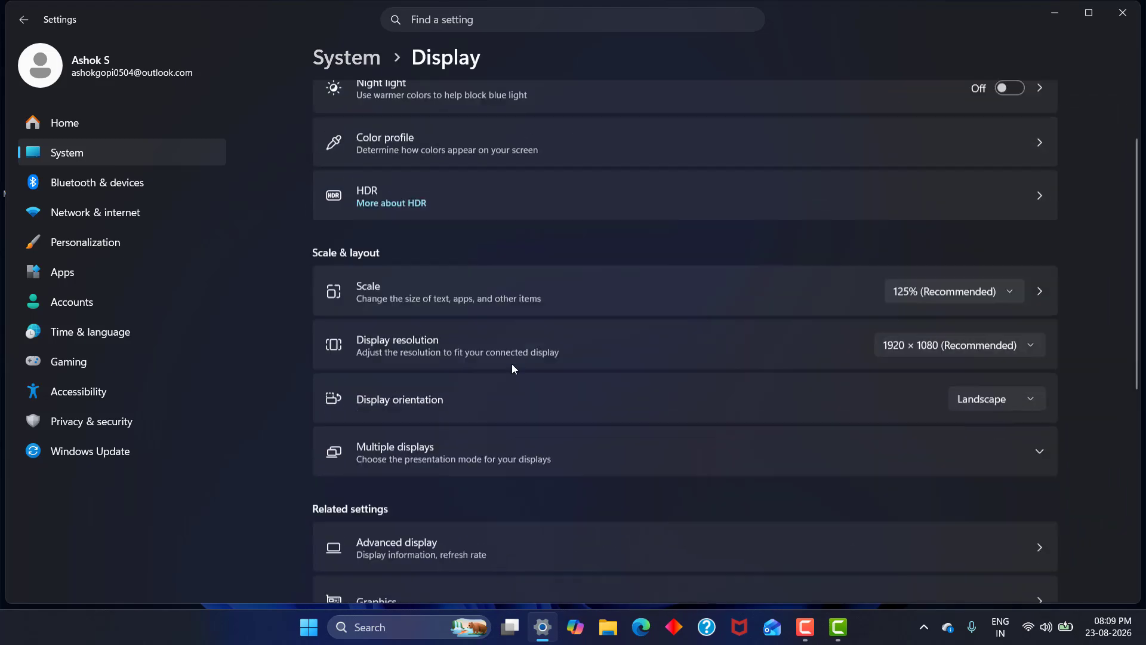
{"action": "left_click", "coordinate": [434, 395]}
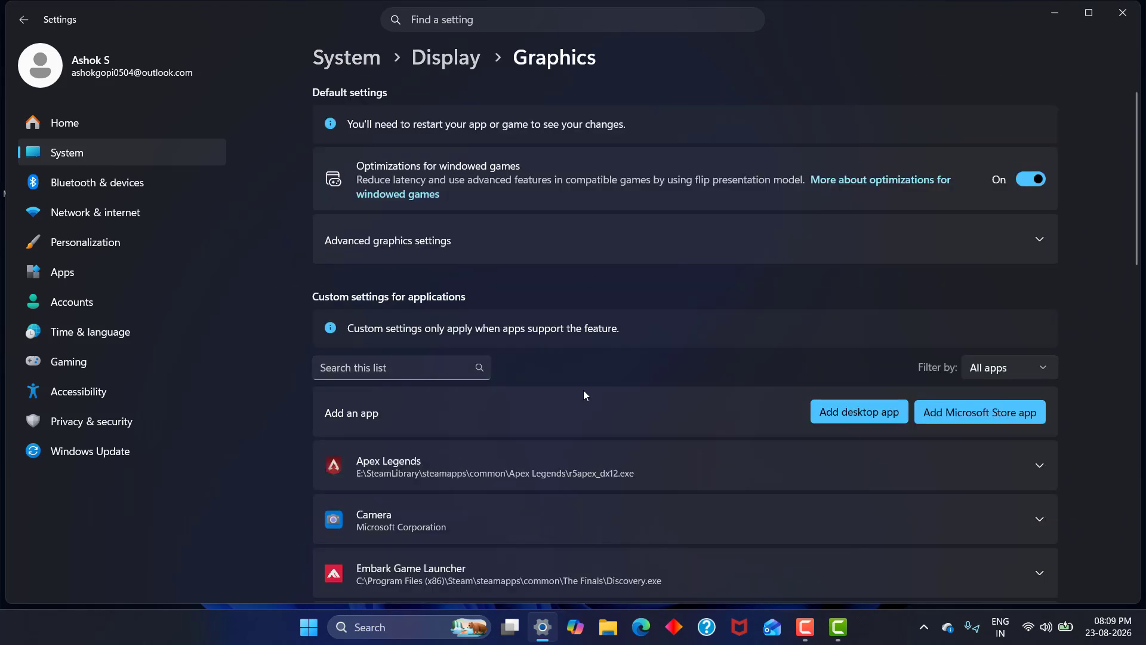
Step: Examine Steam's GPU preference choices and its optimizations for windowed games in the custom application settings, and collapse its entry
{"action": "scroll", "coordinate": [640, 345], "scroll_direction": "down", "scroll_amount": 5}
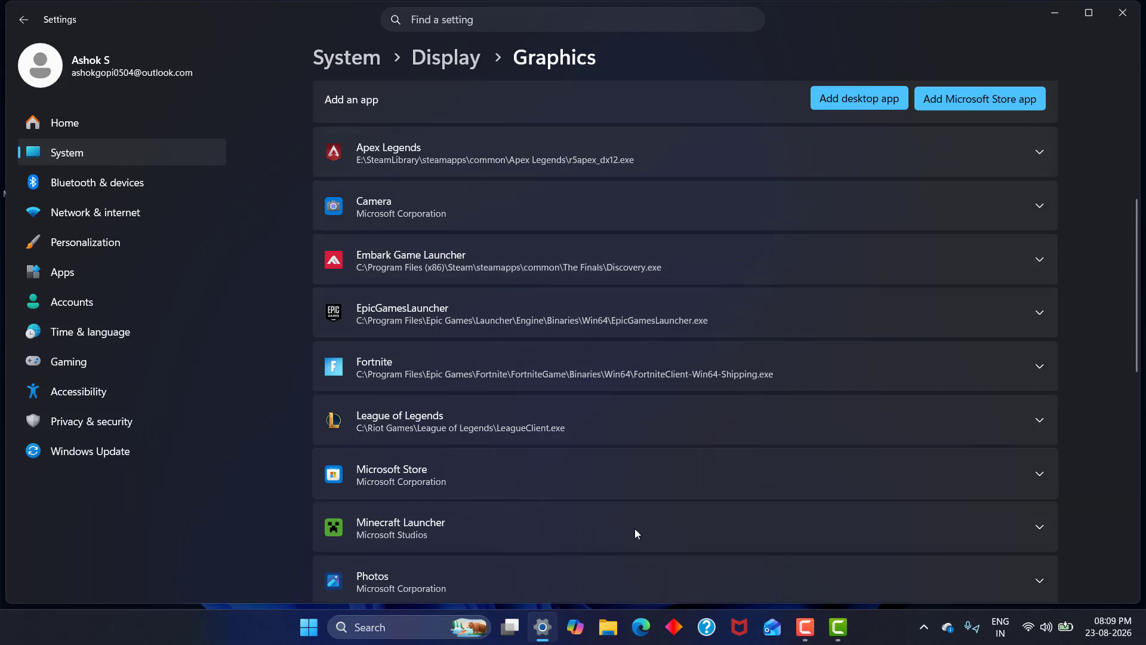
{"action": "scroll", "coordinate": [775, 410], "scroll_direction": "down", "scroll_amount": 5}
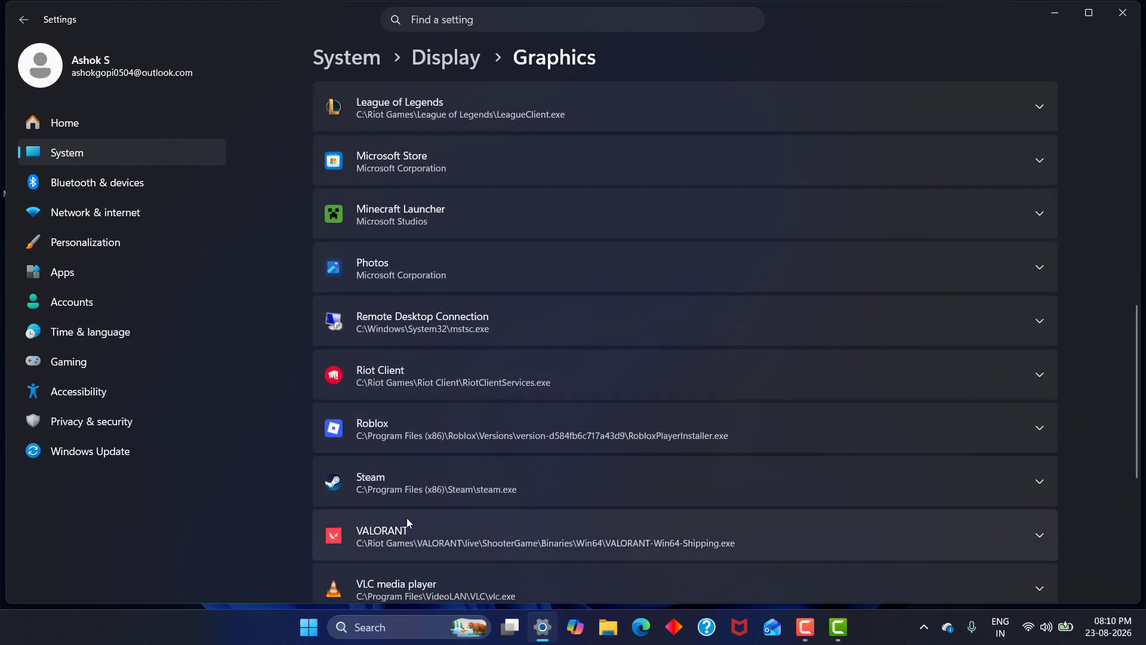
{"action": "left_click", "coordinate": [964, 497]}
{"action": "scroll", "coordinate": [400, 389], "scroll_direction": "down", "scroll_amount": 3}
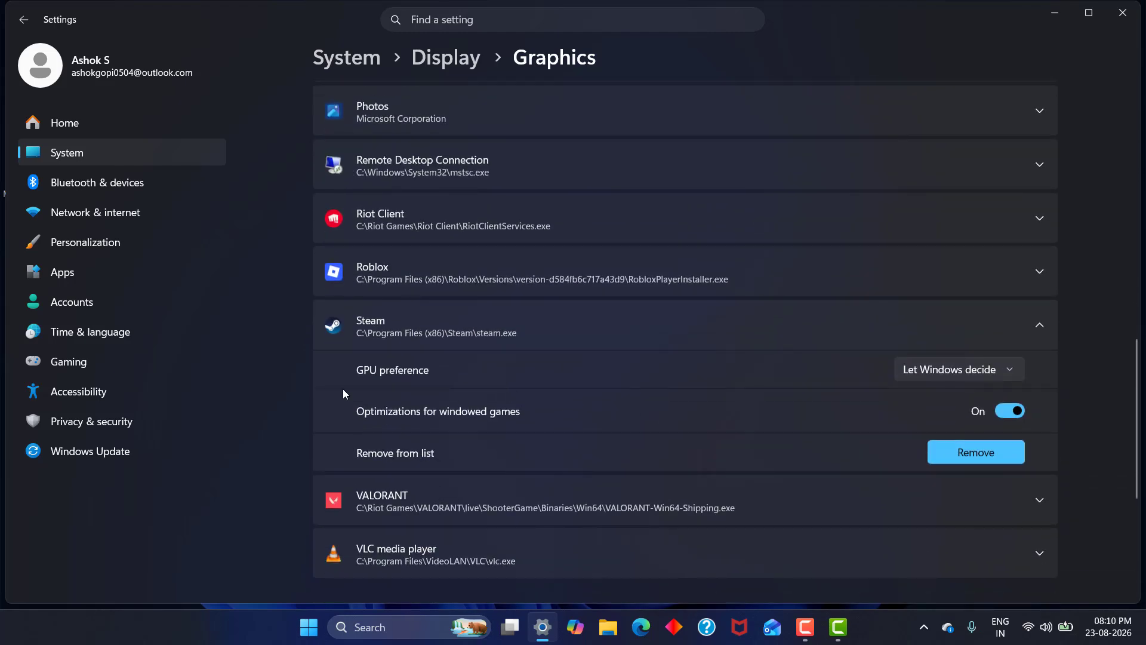
{"action": "left_click", "coordinate": [983, 376]}
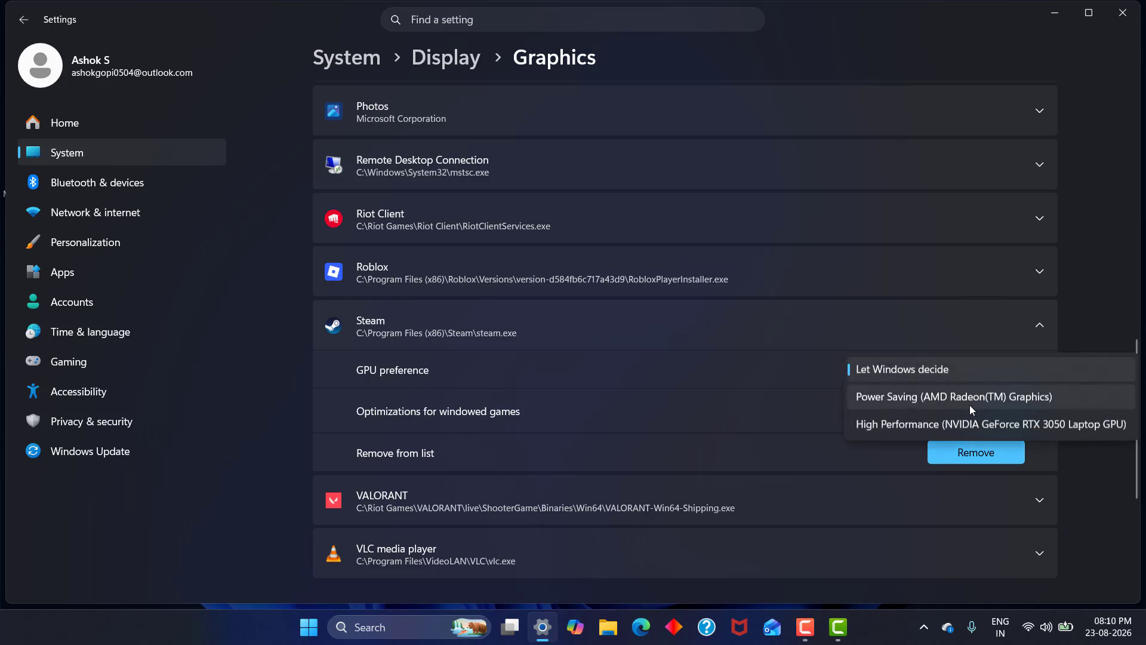
{"action": "left_click", "coordinate": [517, 412]}
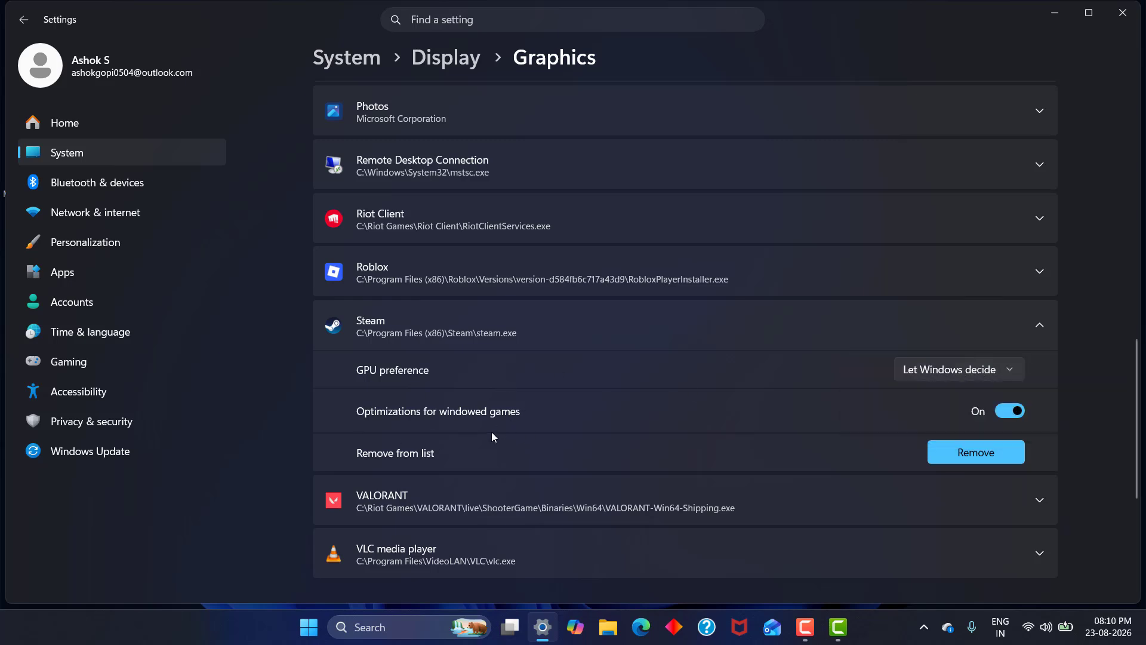
{"action": "left_click", "coordinate": [1021, 345]}
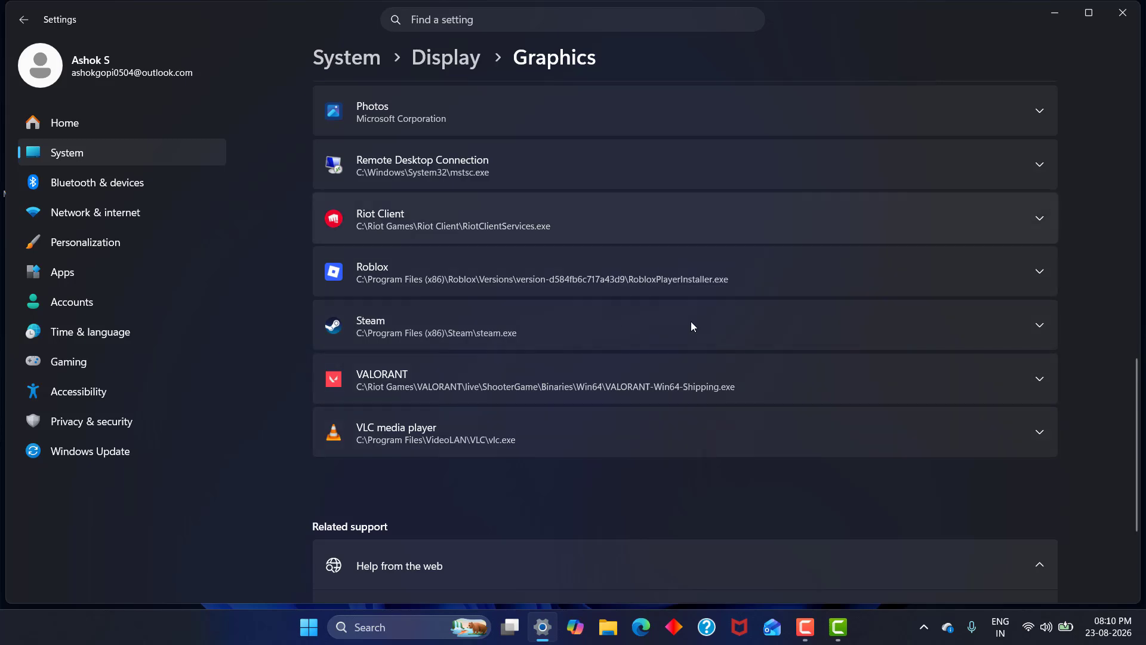
Step: Browse the Steam folder in C:\Program Files (x86) for a desktop app to give custom graphics settings, cancel the selection and close Settings
{"action": "scroll", "coordinate": [690, 322], "scroll_direction": "up", "scroll_amount": 12}
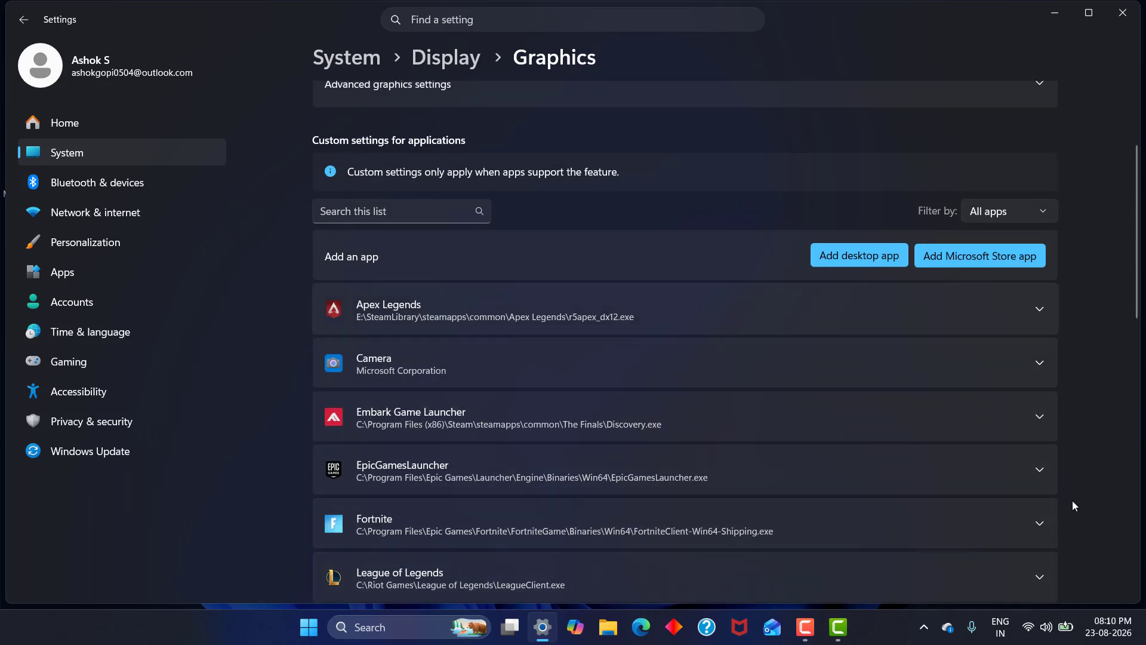
{"action": "left_click", "coordinate": [841, 256]}
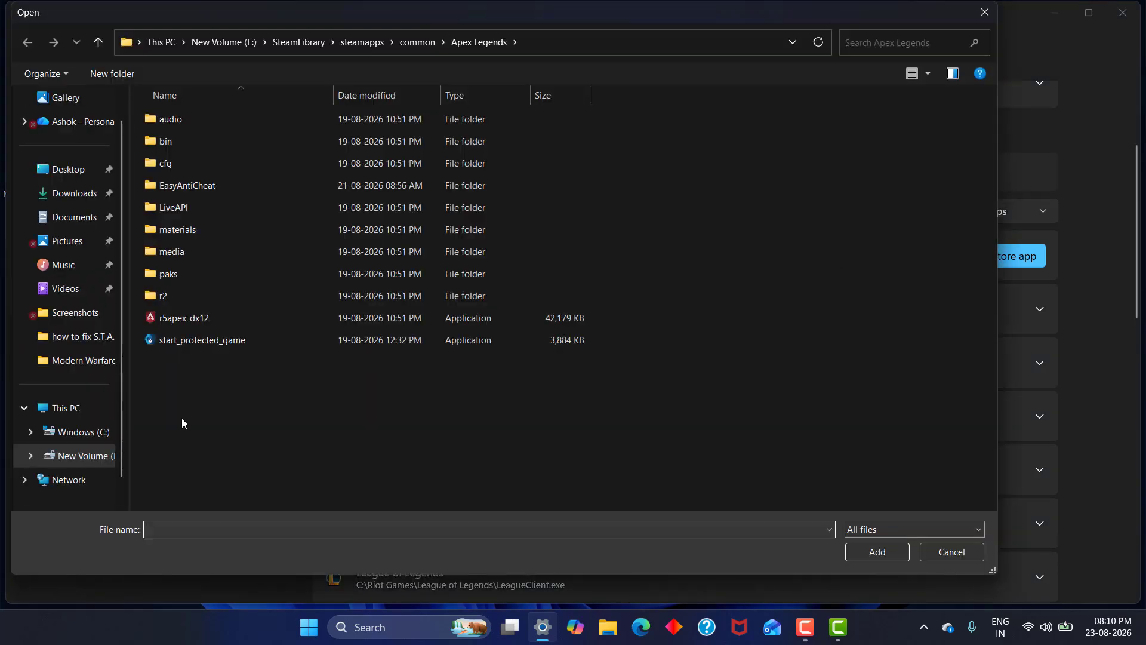
{"action": "left_click", "coordinate": [78, 432]}
{"action": "double_click", "coordinate": [187, 230]}
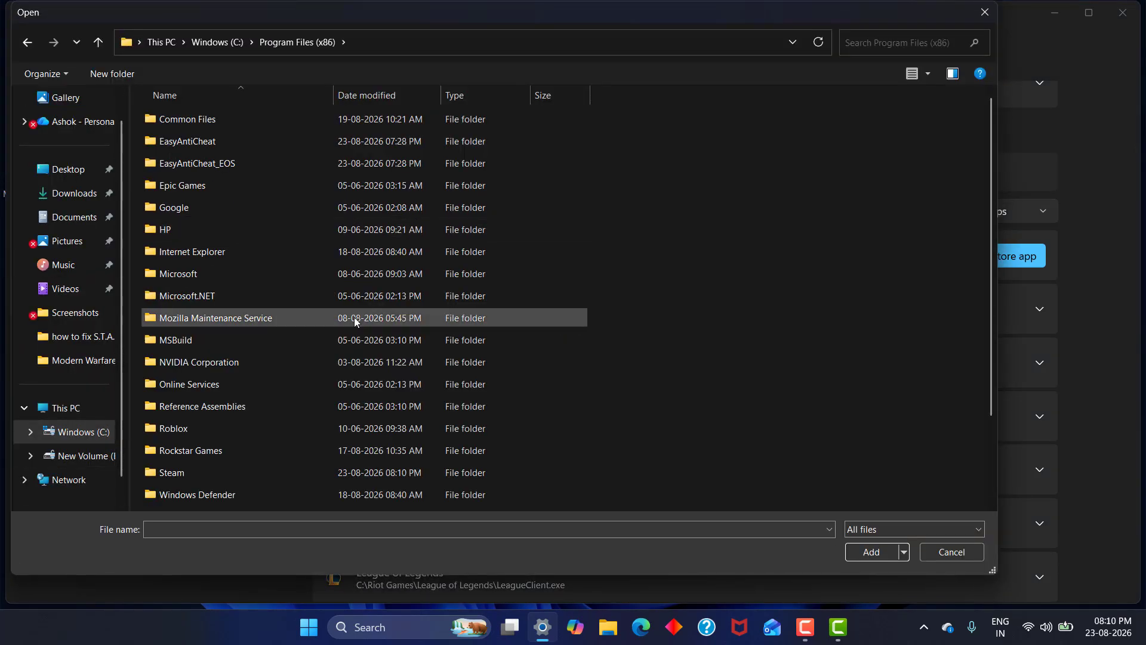
{"action": "scroll", "coordinate": [341, 314], "scroll_direction": "down", "scroll_amount": 2}
{"action": "double_click", "coordinate": [209, 367]}
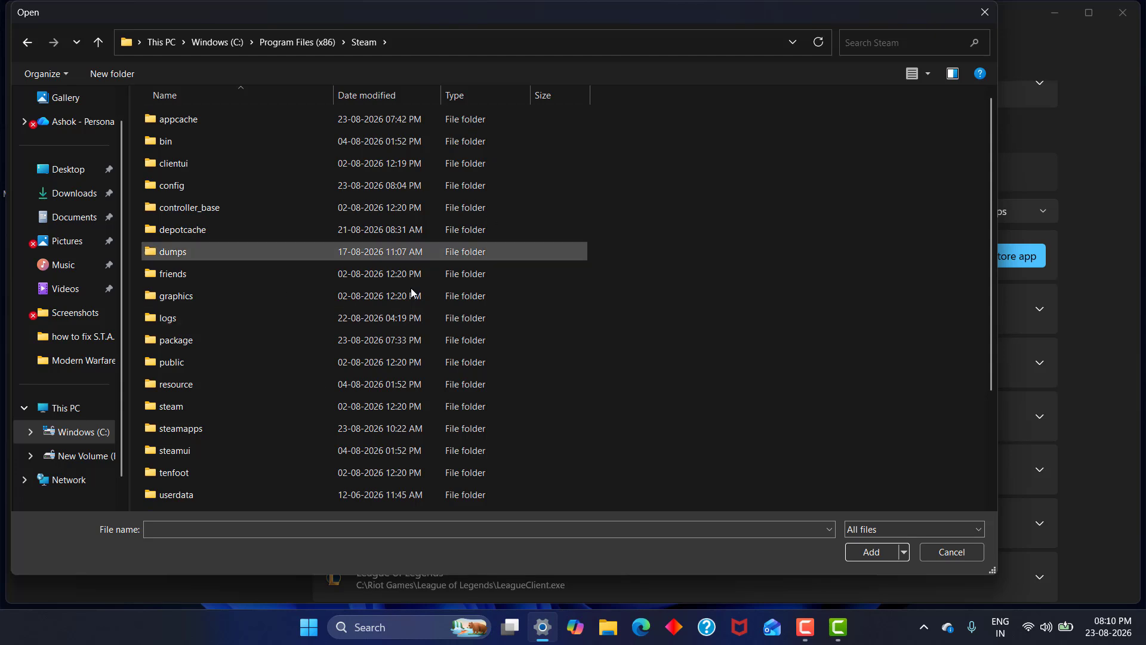
{"action": "scroll", "coordinate": [405, 296], "scroll_direction": "down", "scroll_amount": 2}
{"action": "double_click", "coordinate": [256, 300]}
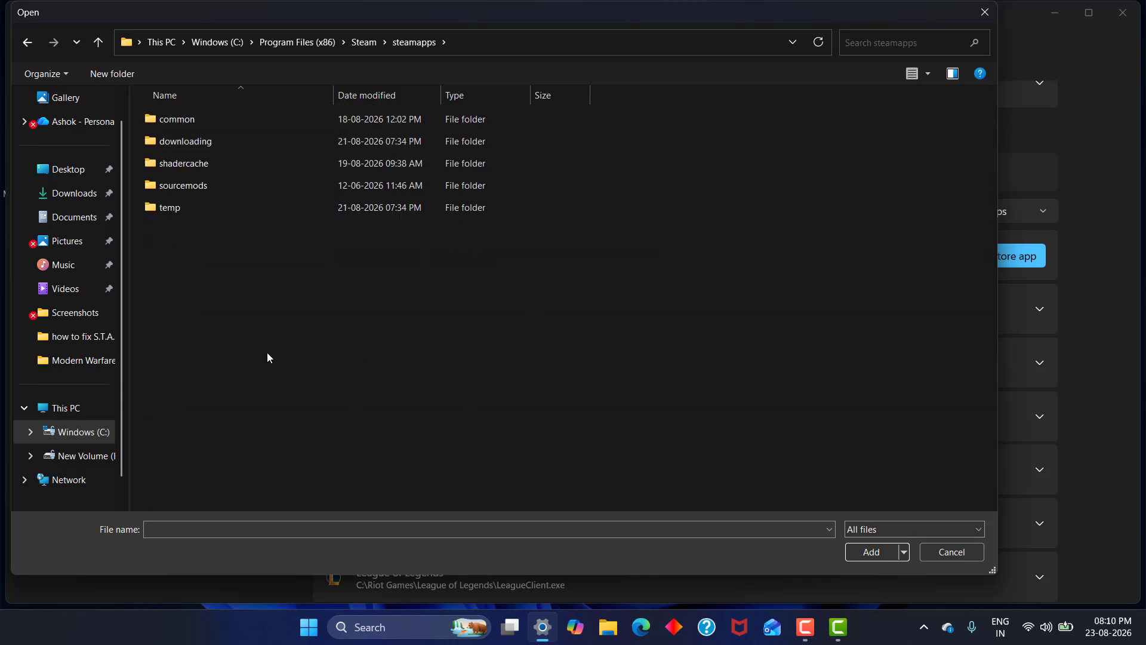
{"action": "left_click", "coordinate": [26, 41]}
{"action": "scroll", "coordinate": [421, 286], "scroll_direction": "down", "scroll_amount": 2}
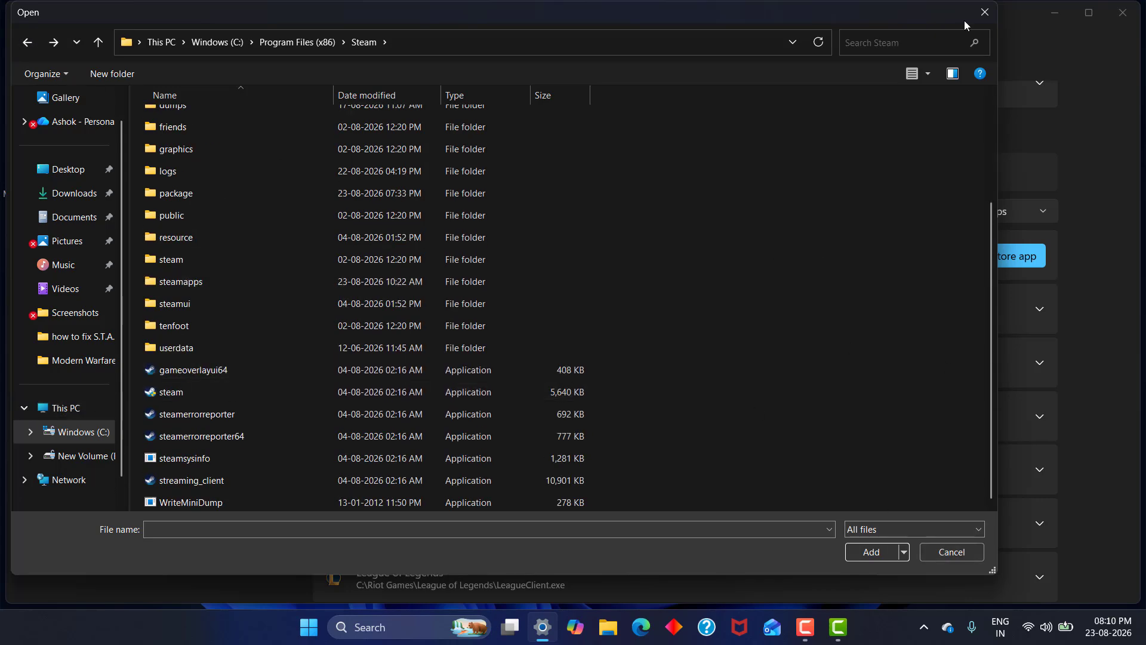
{"action": "left_click", "coordinate": [982, 12]}
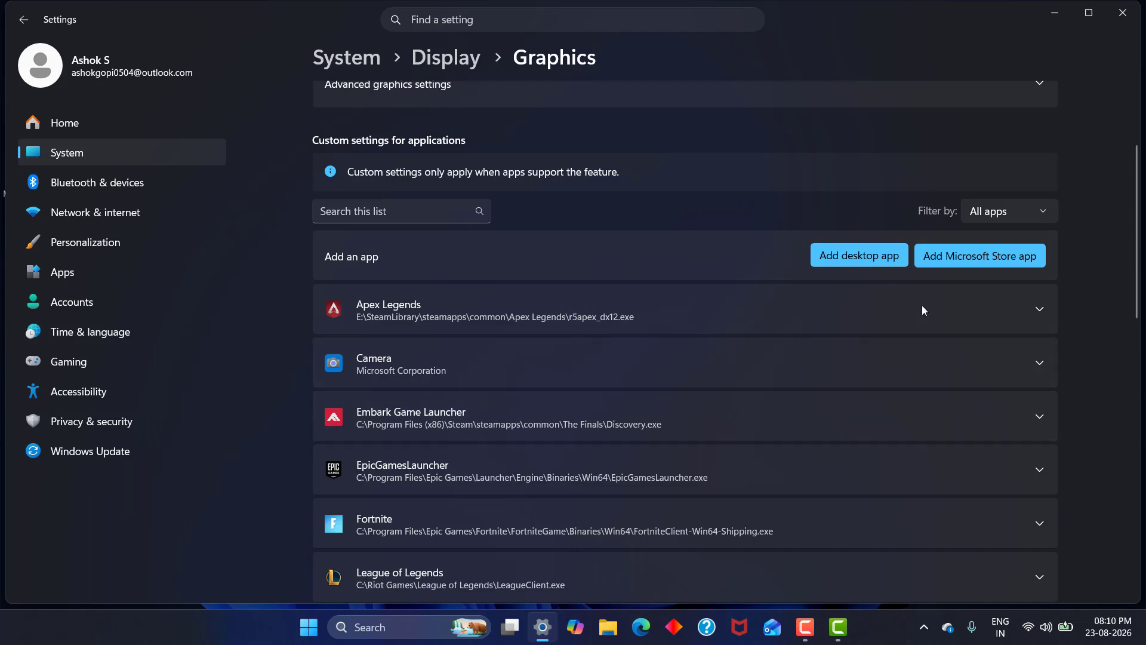
{"action": "left_click", "coordinate": [1122, 12]}
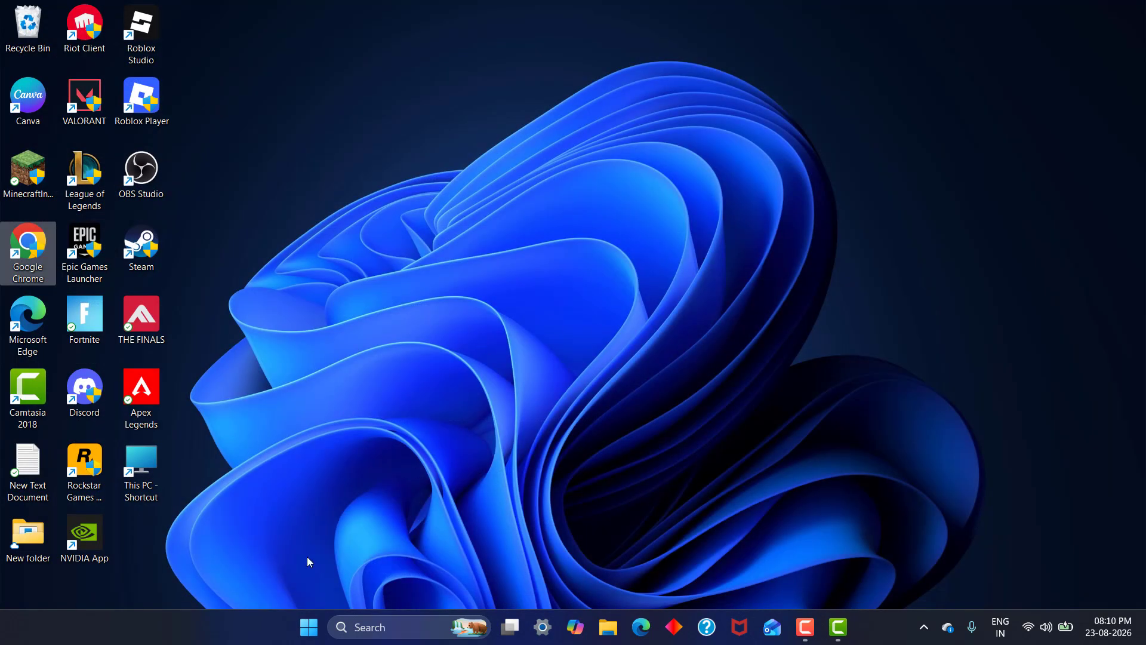
Step: Open Task Manager, review its performance information and the list of startup apps, and close it
{"action": "right_click", "coordinate": [250, 615]}
{"action": "left_click", "coordinate": [284, 573]}
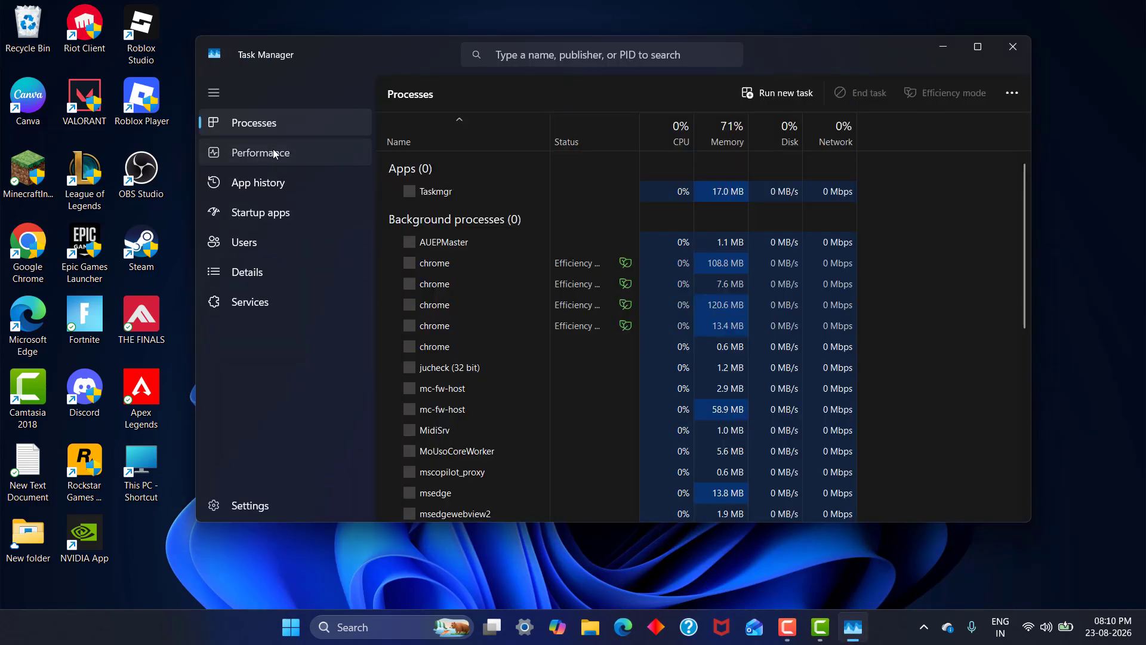
{"action": "left_click", "coordinate": [273, 153]}
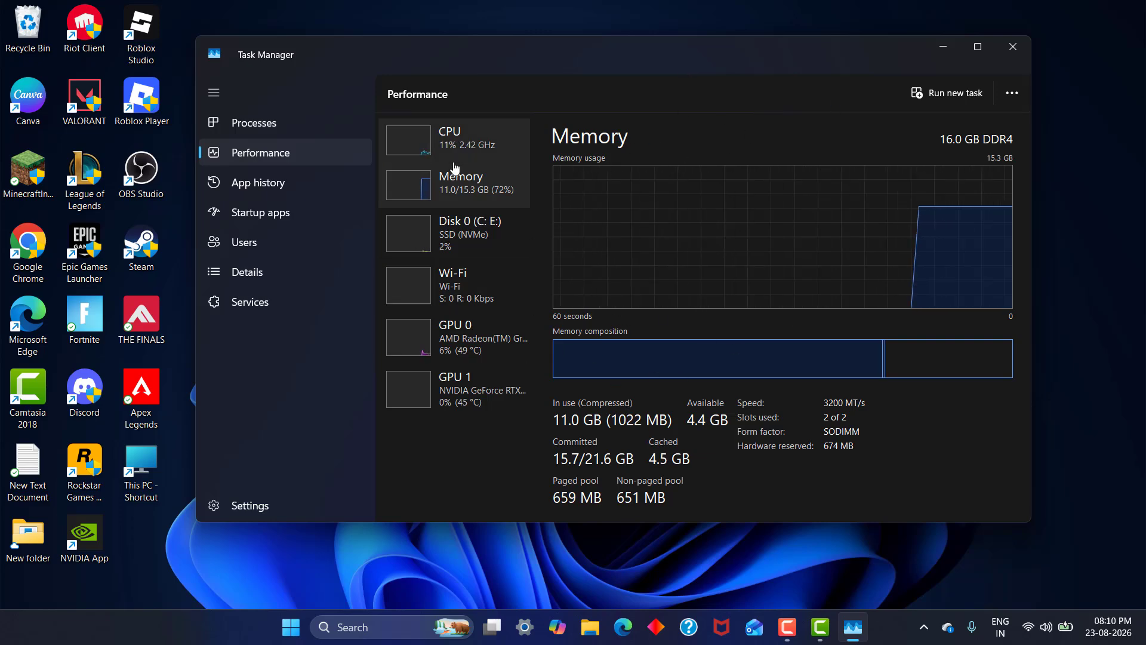
{"action": "left_click", "coordinate": [266, 216]}
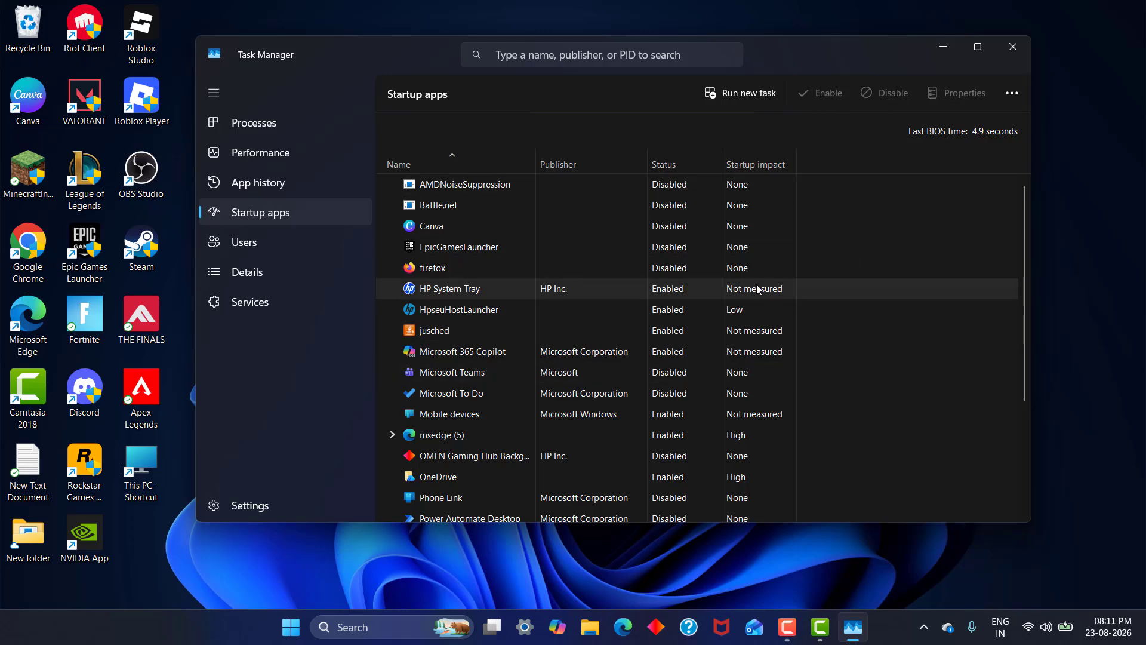
{"action": "left_click", "coordinate": [1013, 47]}
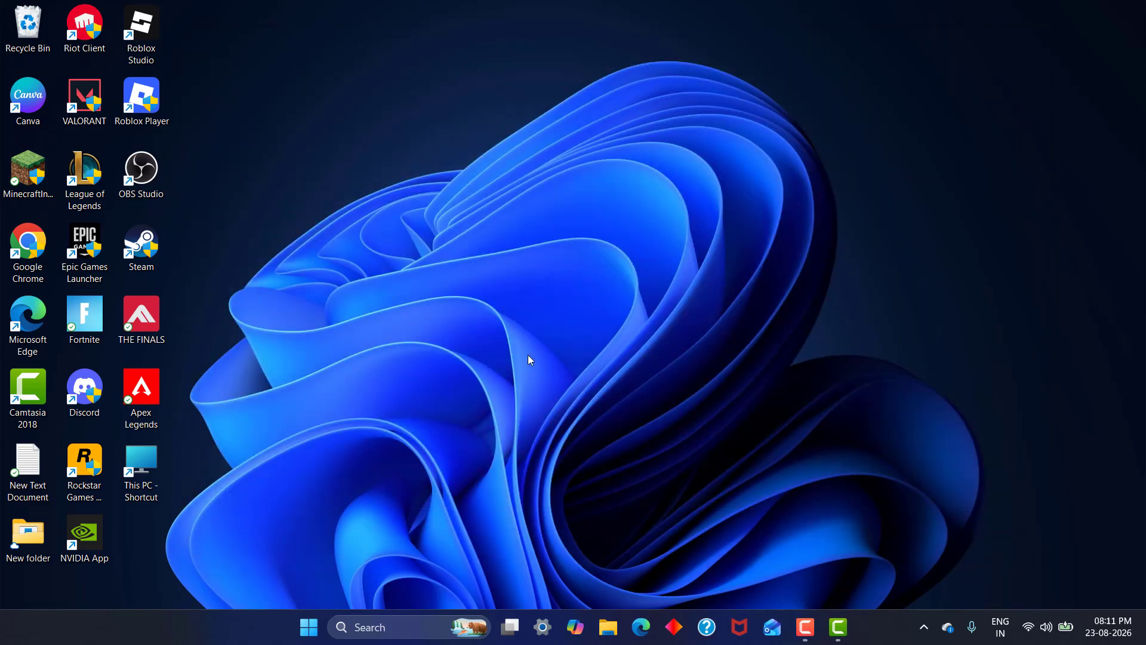
Step: Search for Windows Defender Firewall, open it and go to the list of apps allowed through the firewall
{"action": "left_click", "coordinate": [396, 626]}
{"action": "type", "text": "windows defender firewall"}
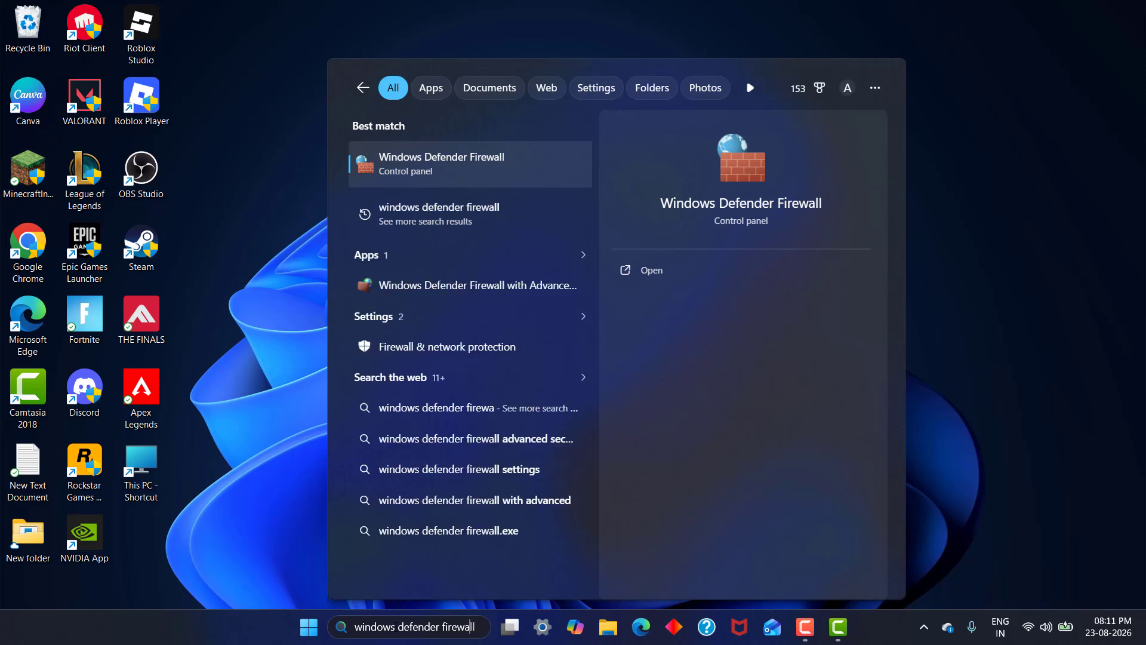
{"action": "left_click", "coordinate": [421, 171]}
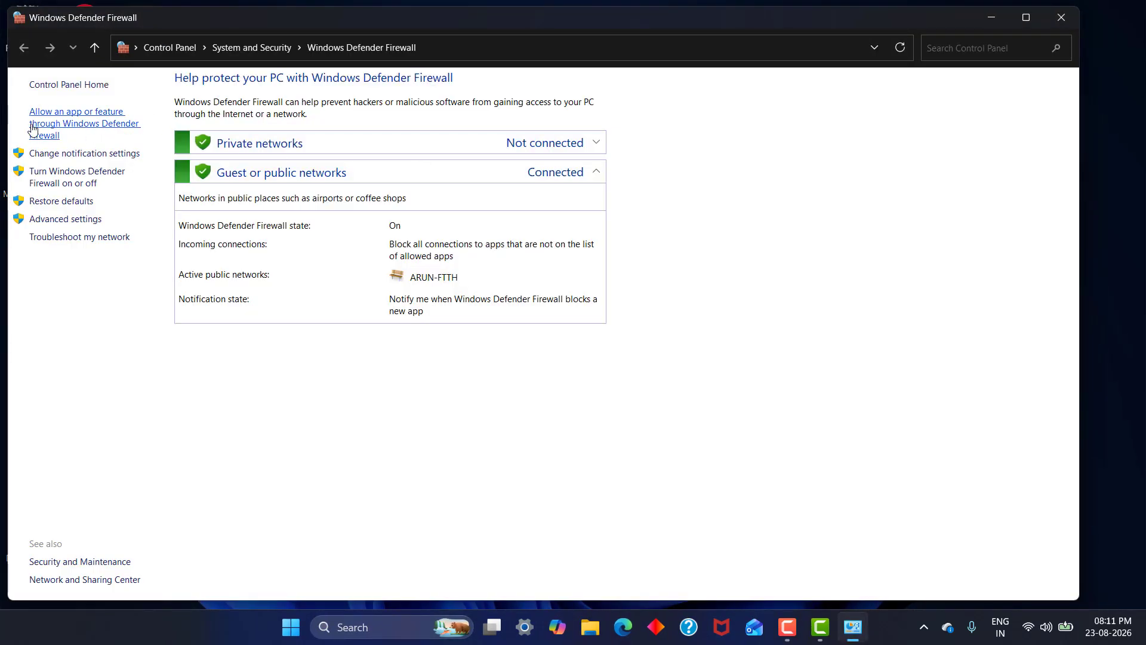
{"action": "left_click", "coordinate": [61, 126]}
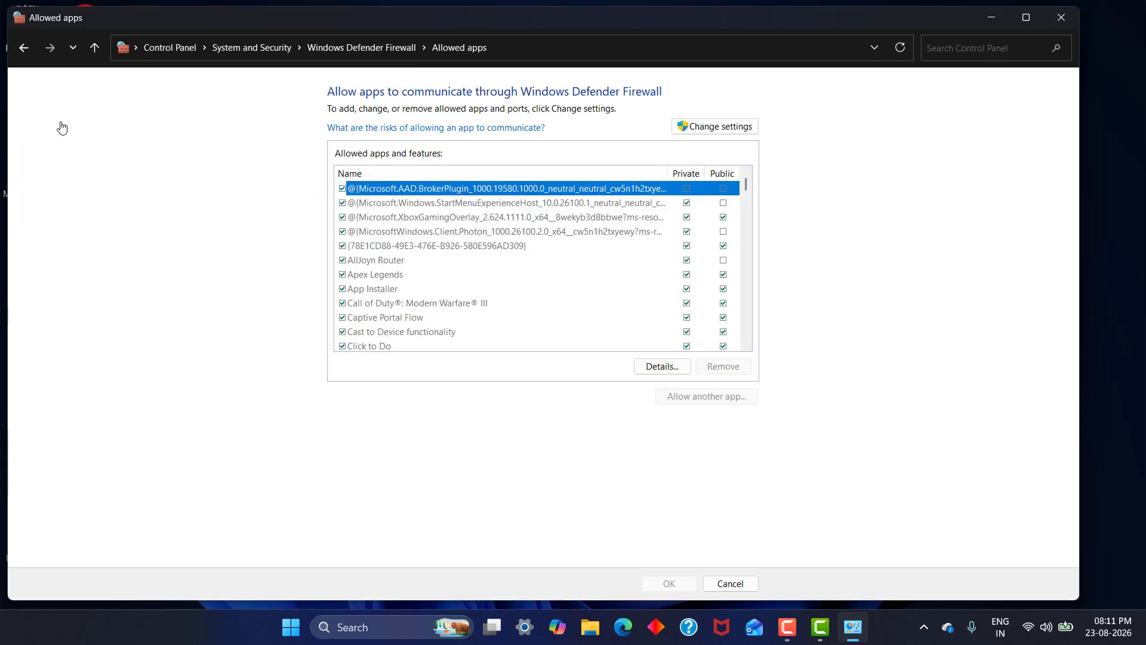
Step: Unlock the allowed apps list for changes and select the Steam entry
{"action": "left_click", "coordinate": [718, 125]}
{"action": "left_click_drag", "start_coordinate": [745, 185], "coordinate": [747, 297]}
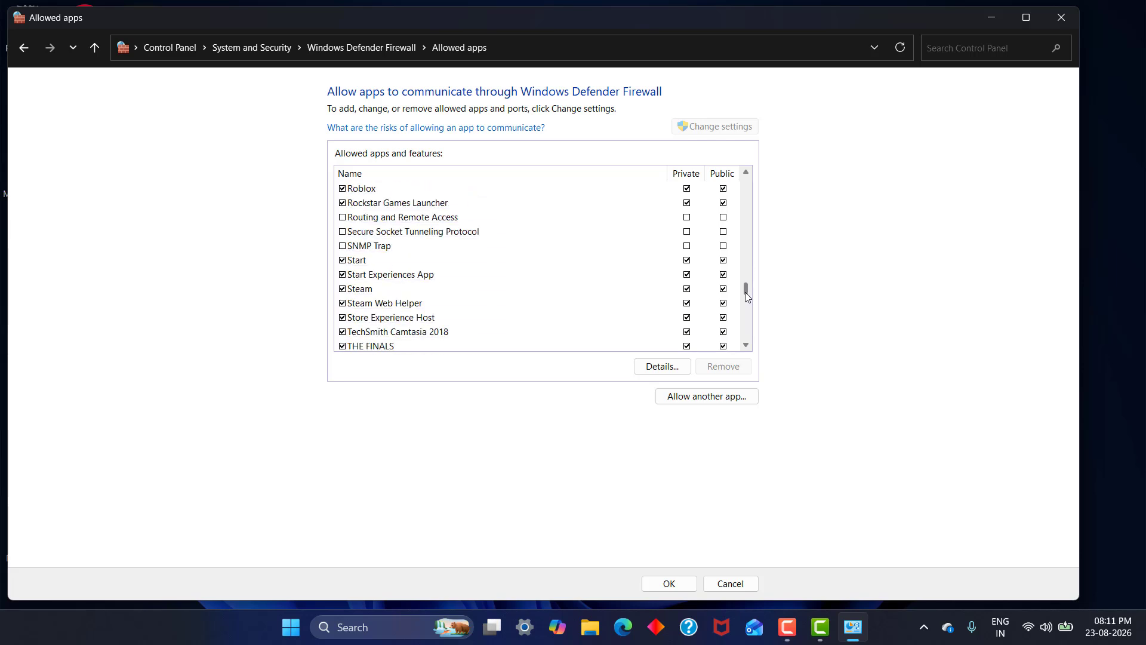
{"action": "left_click", "coordinate": [403, 291]}
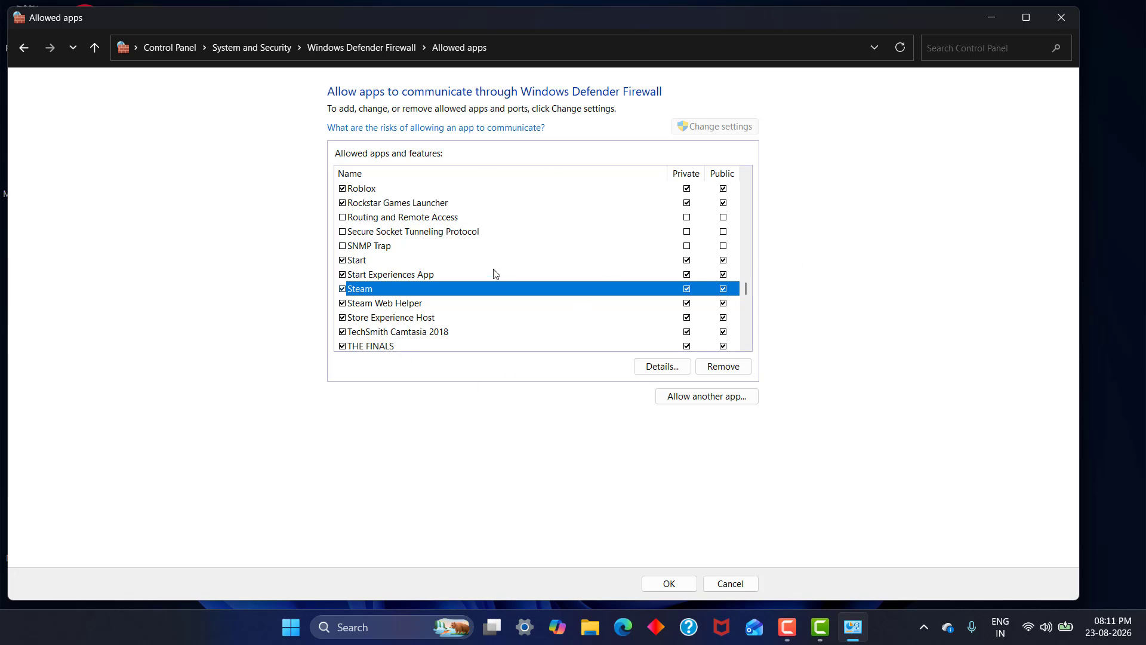
Step: Choose C:\Program Files (x86)\Steam\steam.exe as another app to allow through the firewall, and cancel the addition
{"action": "left_click", "coordinate": [695, 396]}
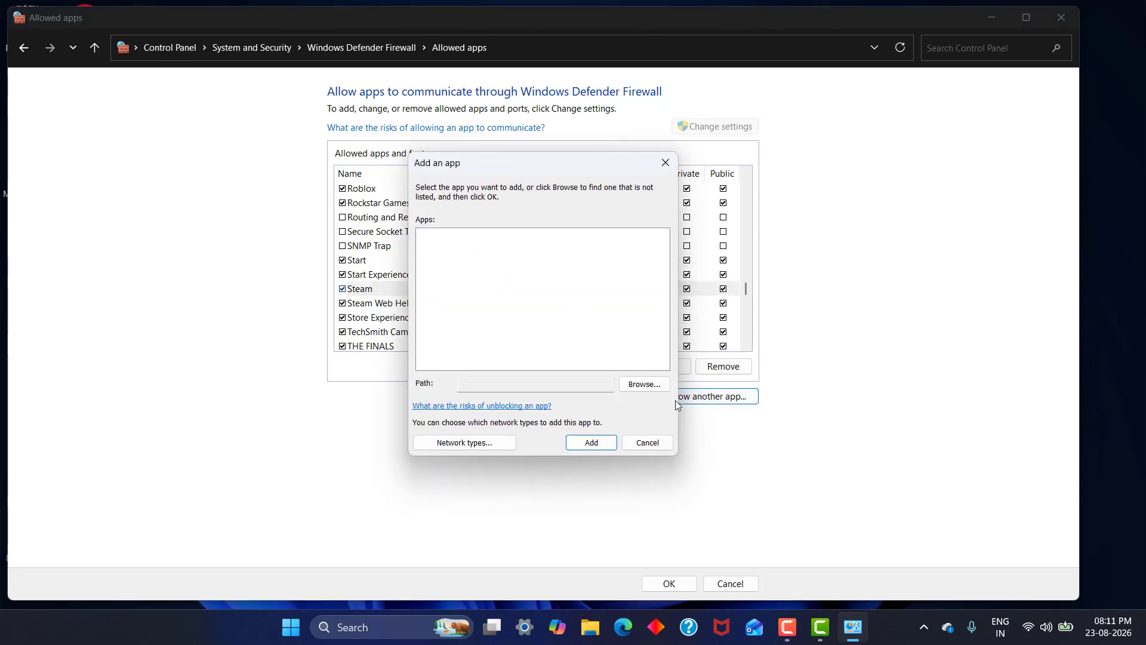
{"action": "left_click", "coordinate": [634, 384]}
{"action": "left_click", "coordinate": [487, 413]}
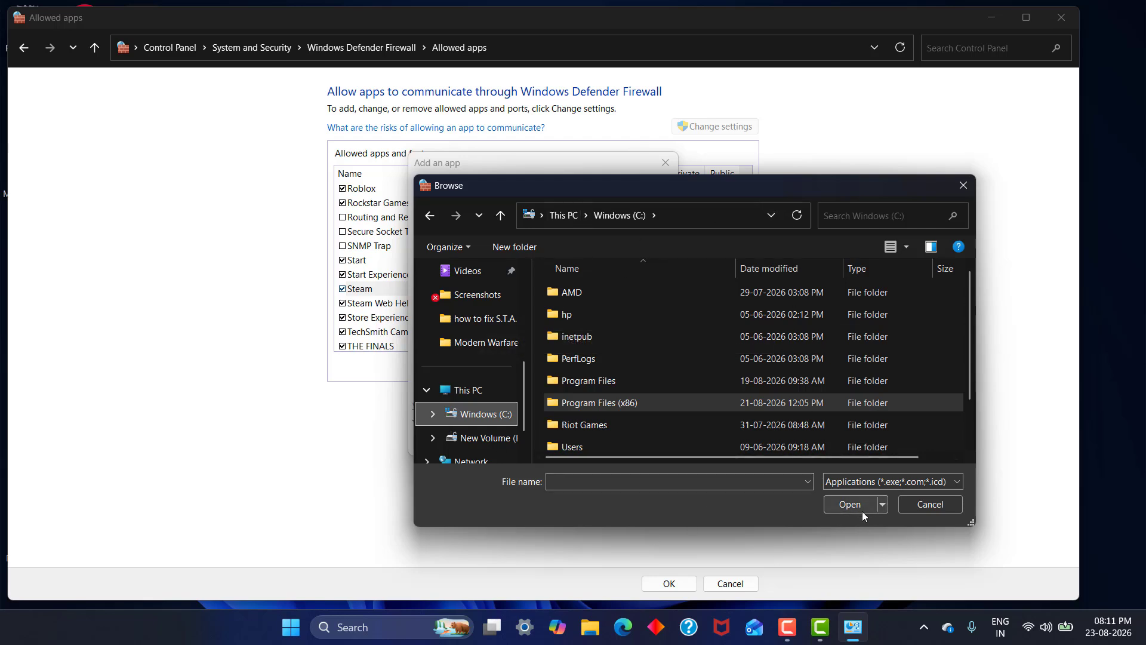
{"action": "double_click", "coordinate": [596, 403]}
{"action": "scroll", "coordinate": [596, 403], "scroll_direction": "down", "scroll_amount": 2}
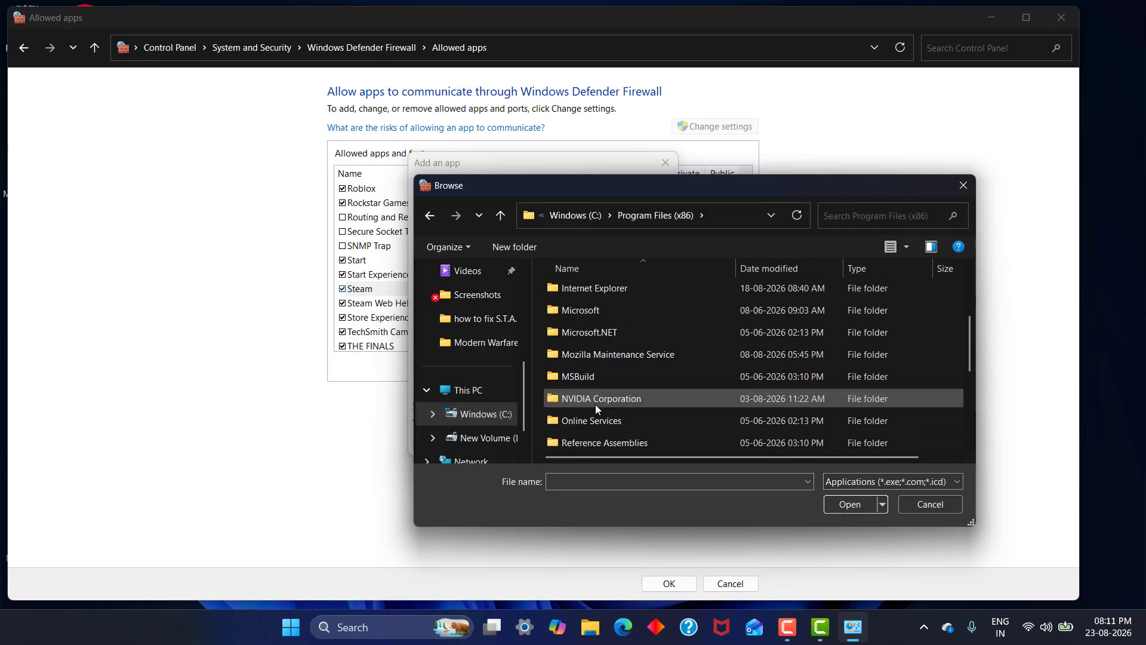
{"action": "scroll", "coordinate": [596, 403], "scroll_direction": "down", "scroll_amount": 3}
{"action": "double_click", "coordinate": [579, 348]}
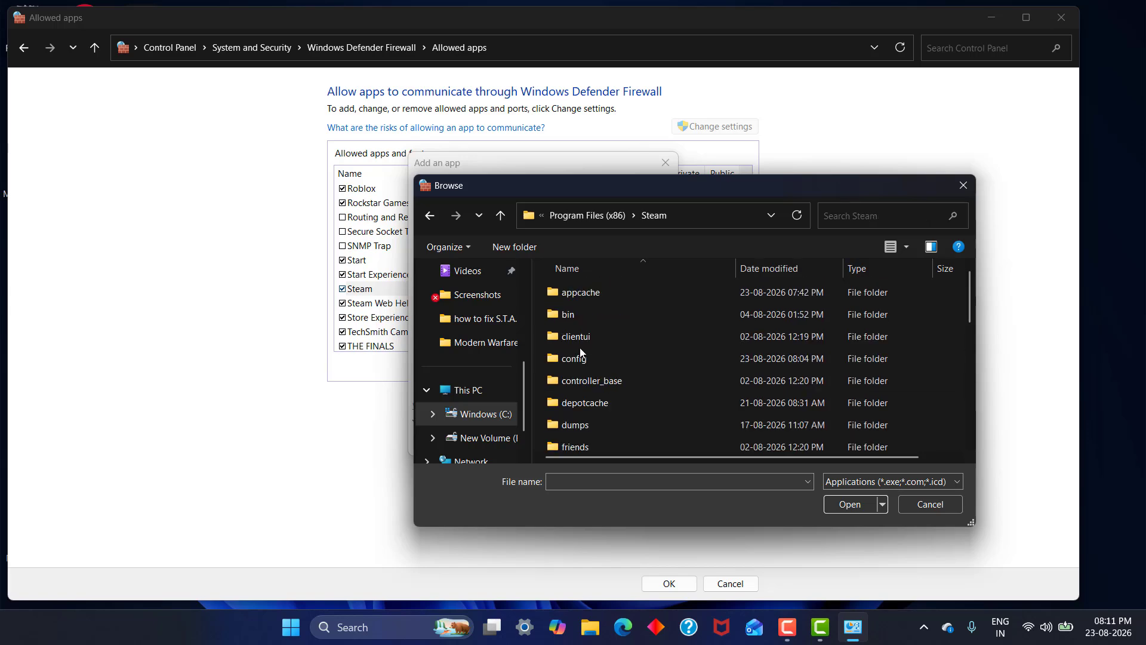
{"action": "scroll", "coordinate": [579, 348], "scroll_direction": "down", "scroll_amount": 5}
{"action": "double_click", "coordinate": [579, 347]}
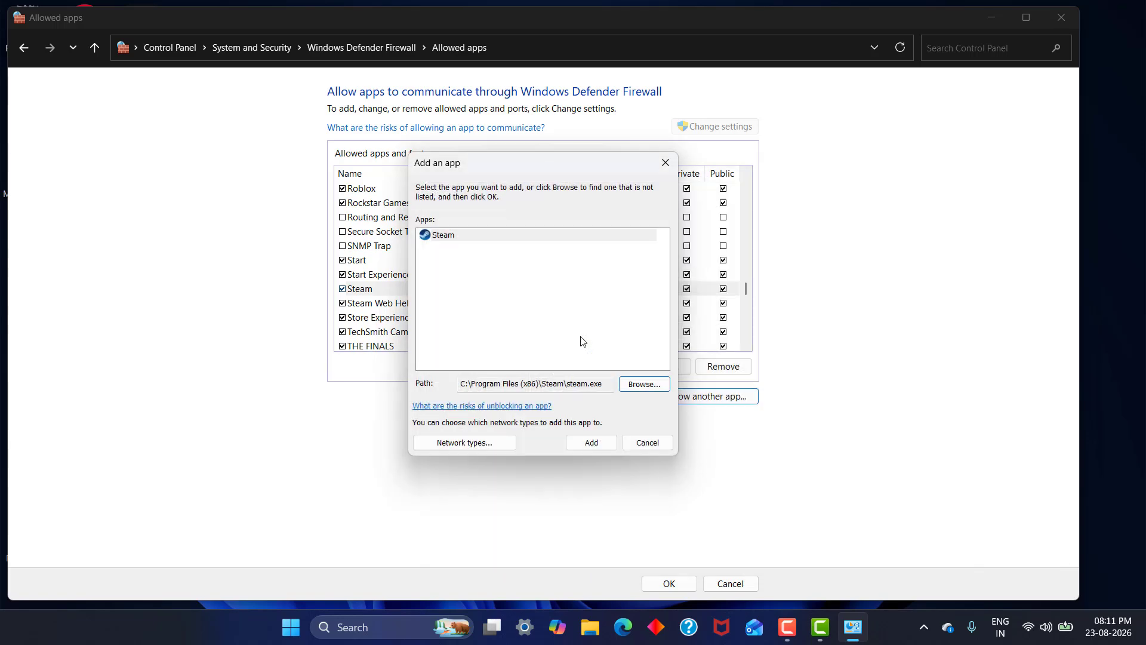
{"action": "left_click", "coordinate": [654, 442]}
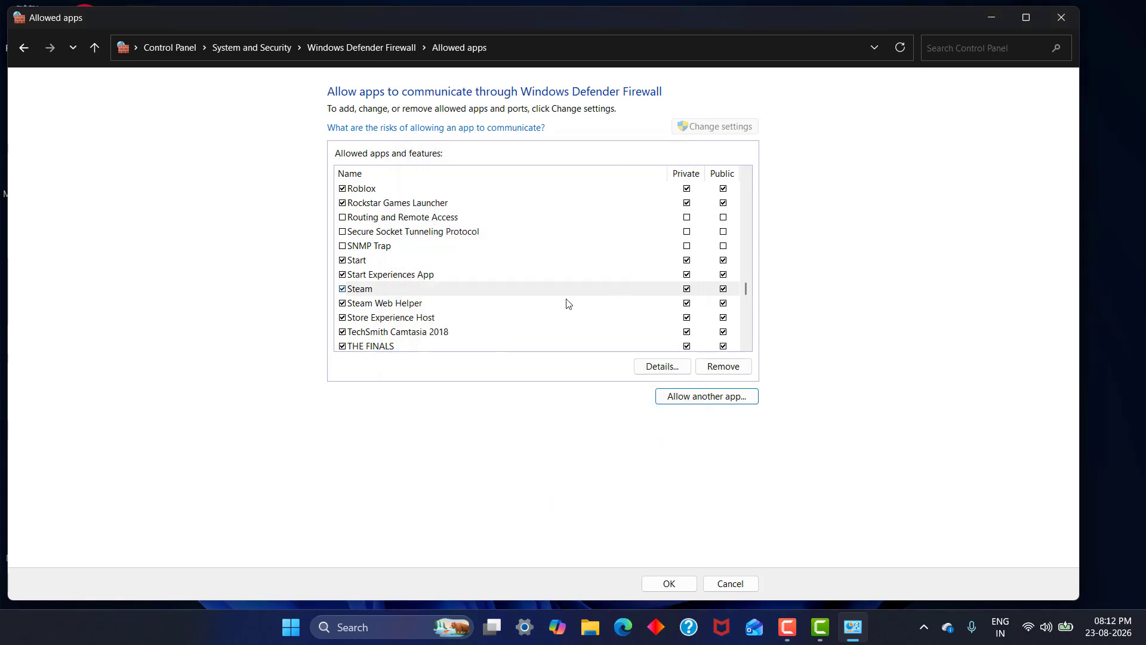
Step: Confirm the allowed apps list and close Windows Defender Firewall
{"action": "left_click", "coordinate": [656, 578]}
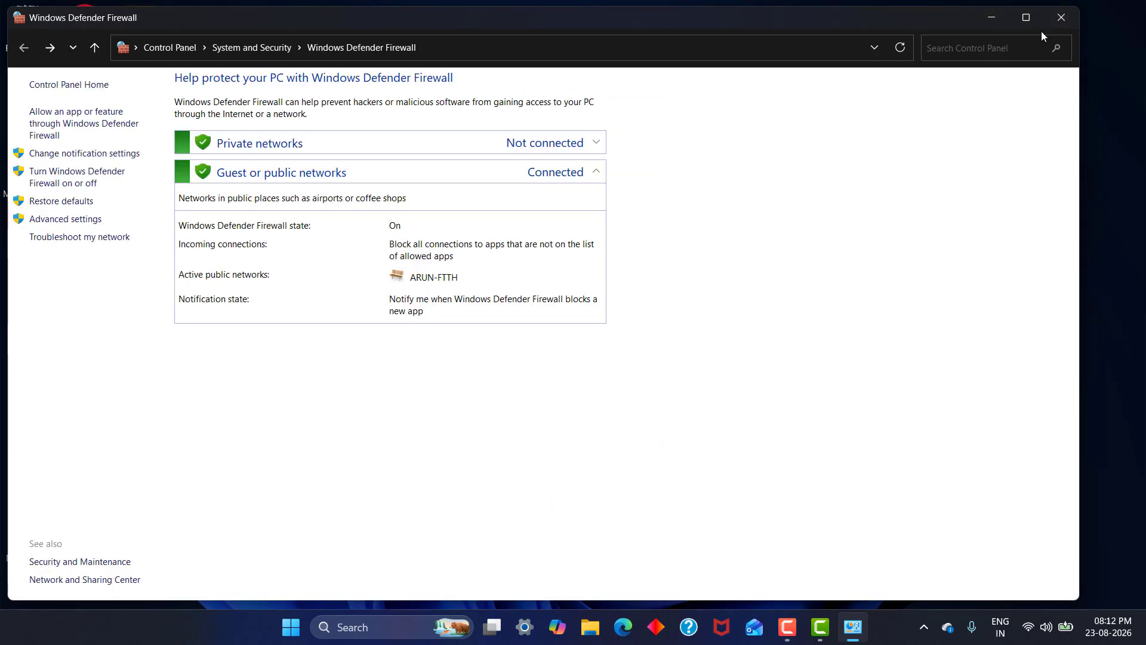
{"action": "left_click_drag", "start_coordinate": [1044, 31], "coordinate": [1052, 18]}
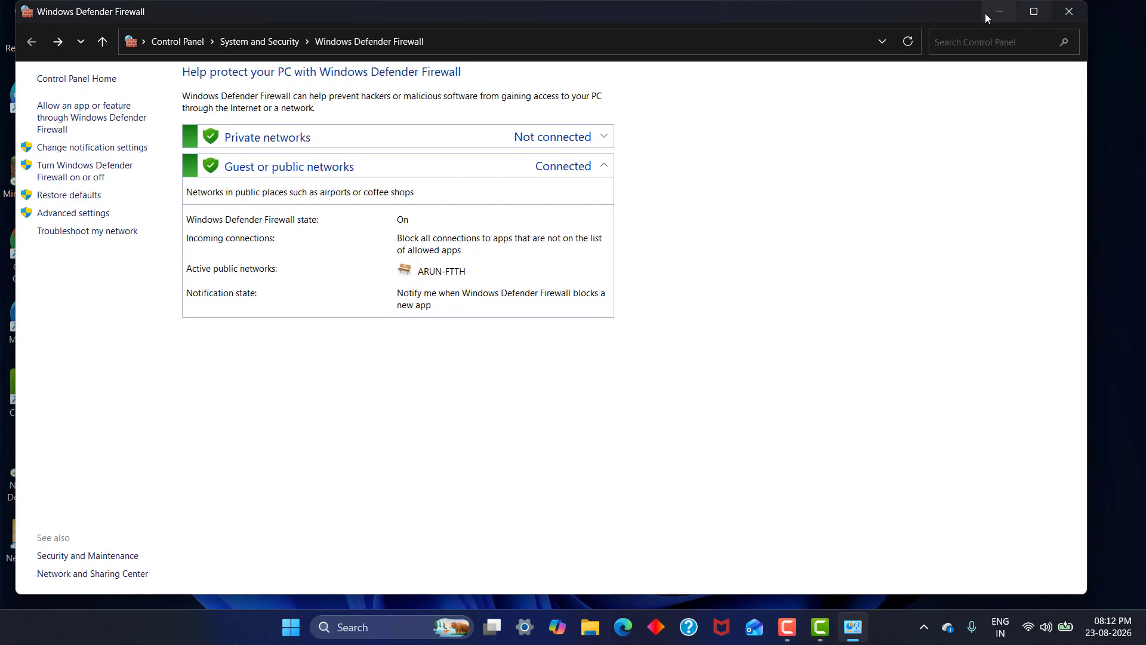
{"action": "left_click", "coordinate": [1068, 11]}
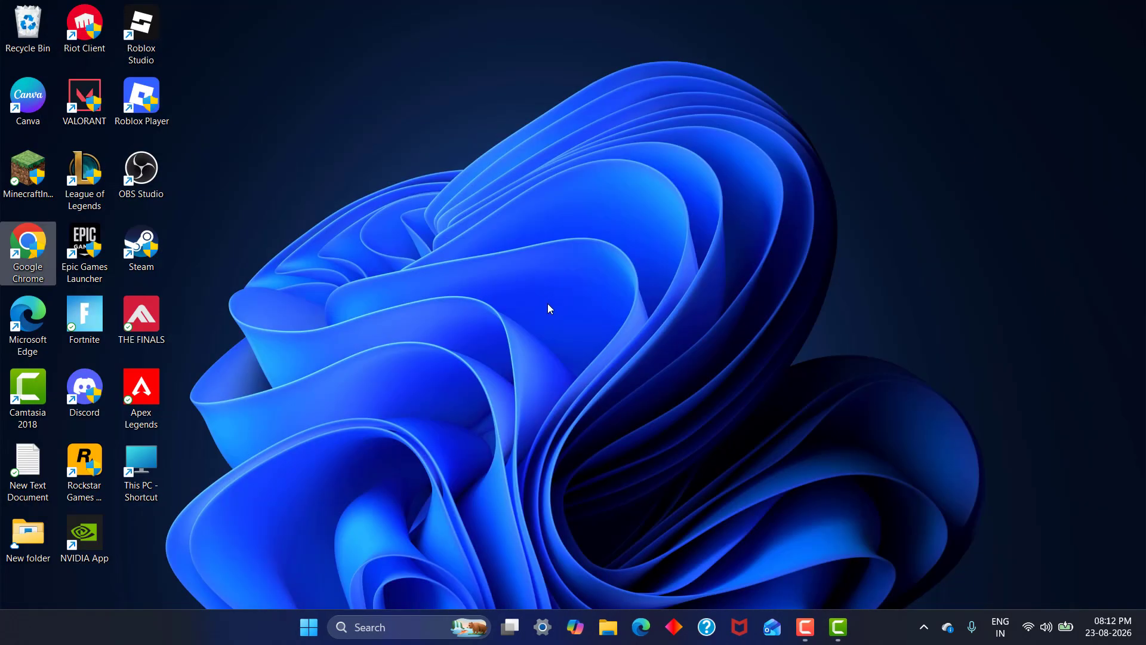
Step: Run sysdm.cpl to open System Properties
{"action": "key", "text": "super+r"}
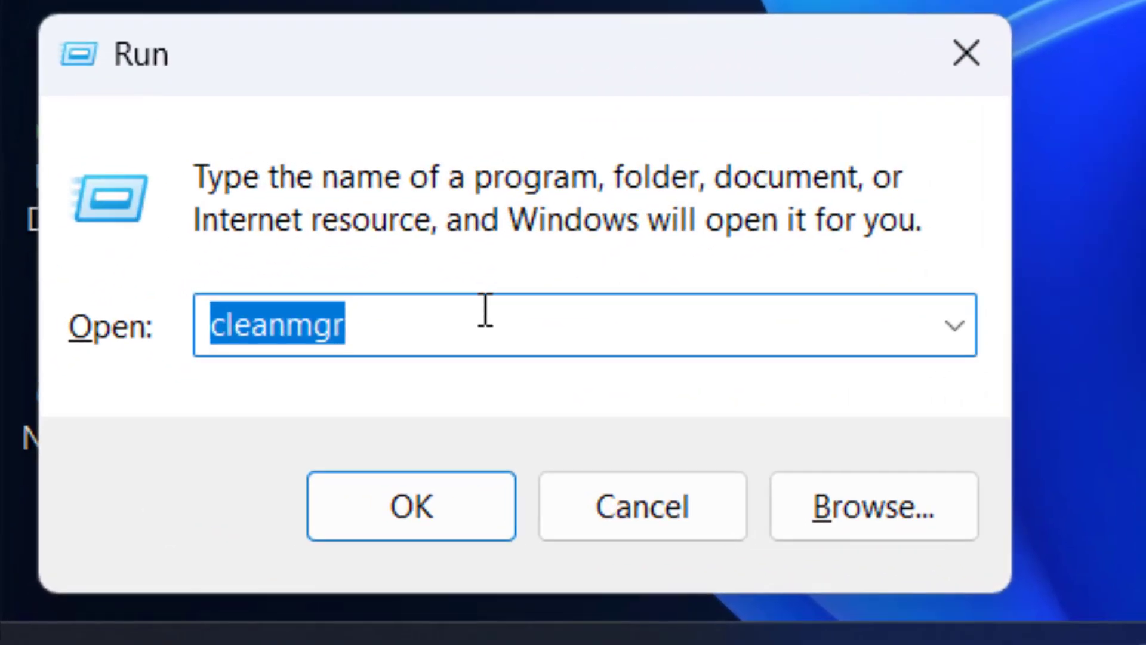
{"action": "type", "text": "sys"}
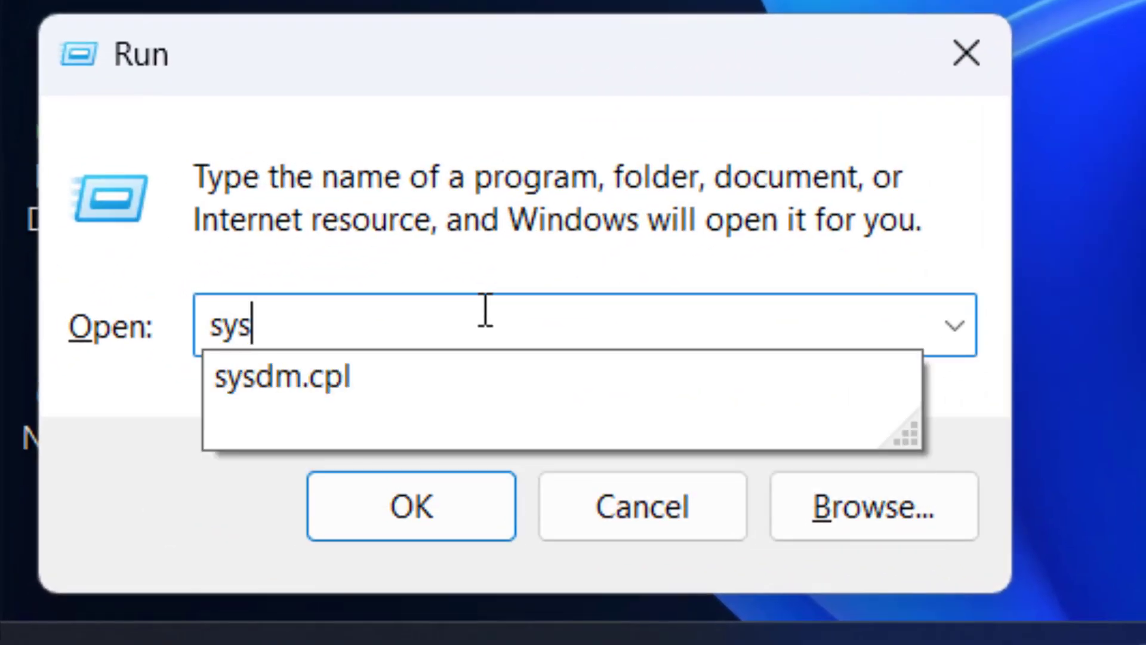
{"action": "left_click", "coordinate": [239, 388]}
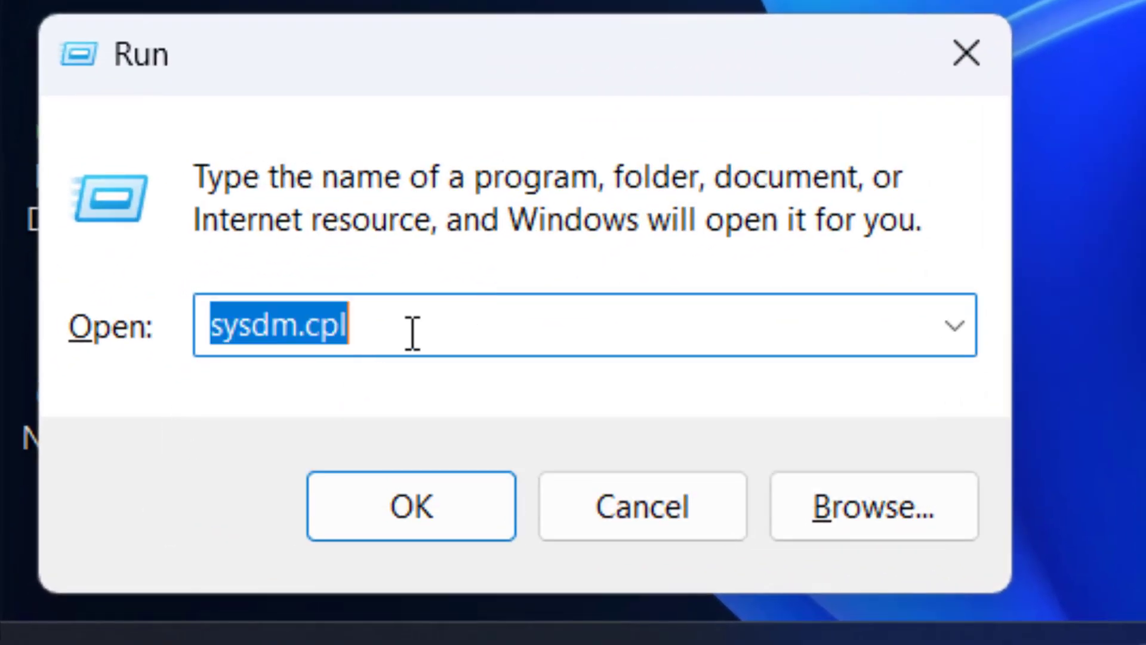
{"action": "left_click", "coordinate": [411, 333]}
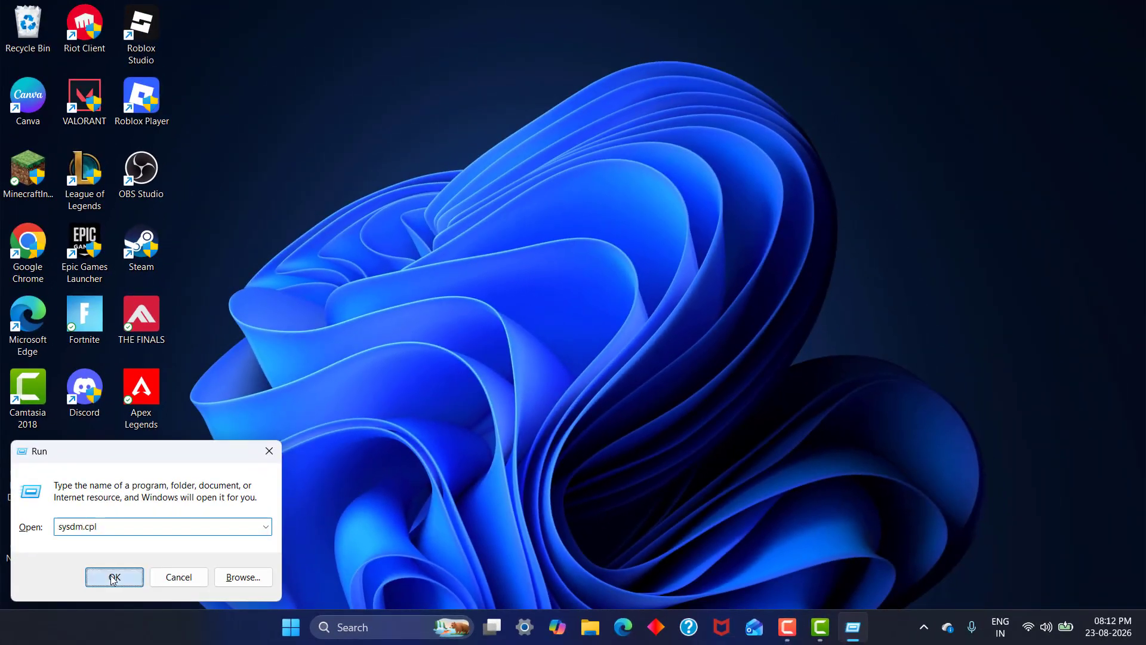
{"action": "left_click", "coordinate": [411, 506]}
Step: Check the virtual memory paging file settings in the advanced performance options and accept them
{"action": "left_click", "coordinate": [272, 170]}
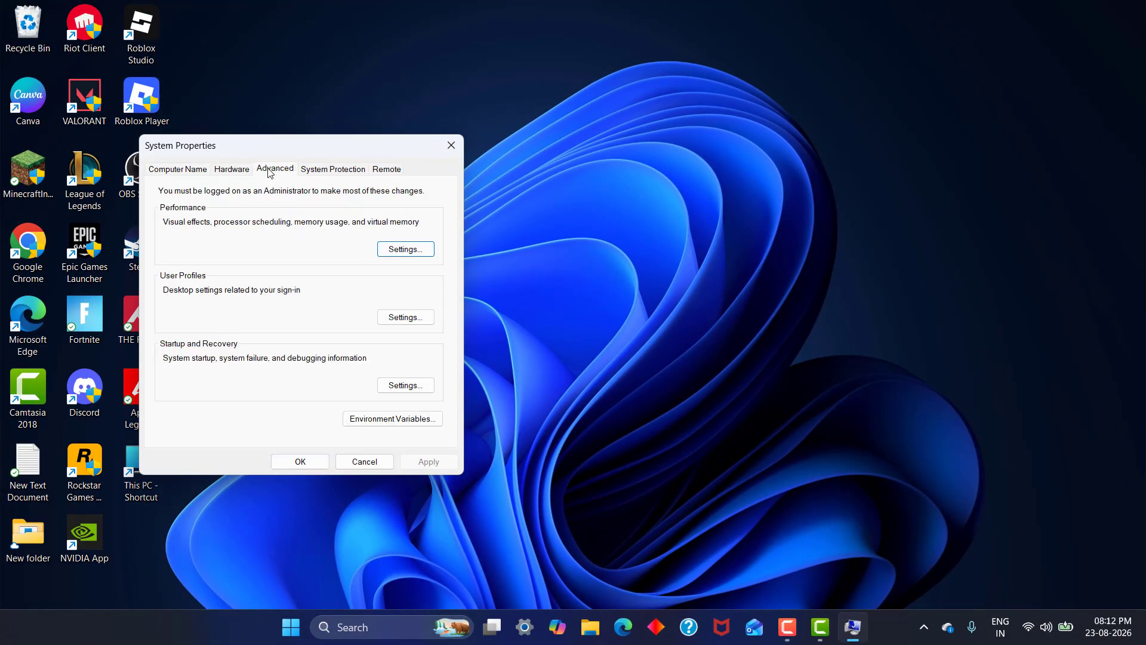
{"action": "left_click", "coordinate": [403, 249]}
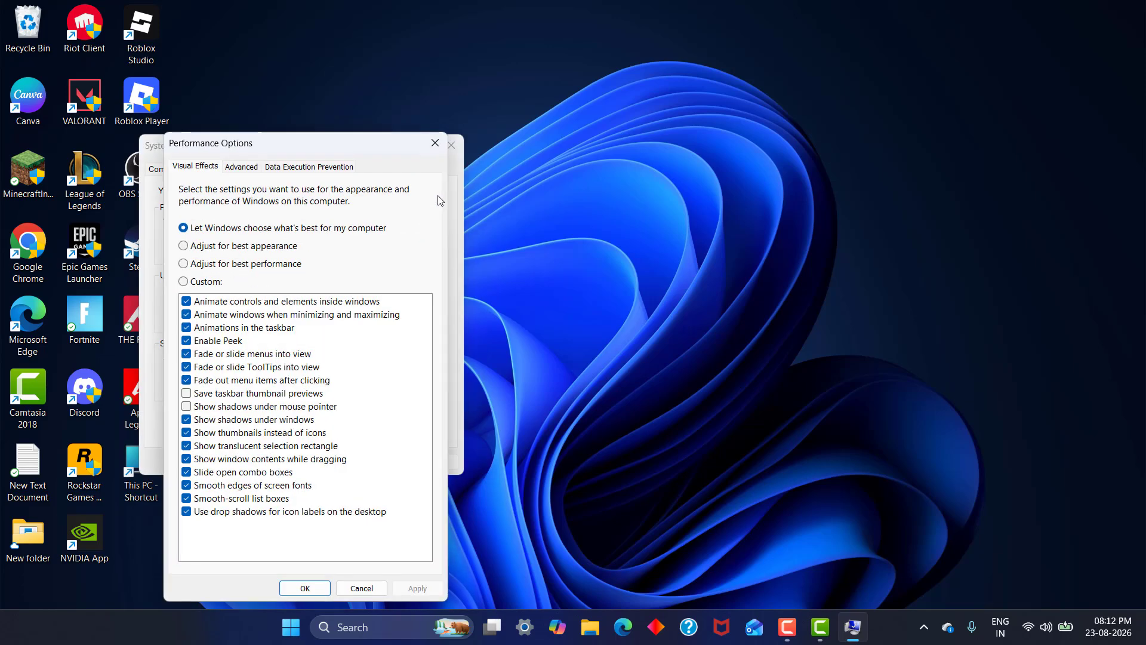
{"action": "left_click", "coordinate": [242, 167]}
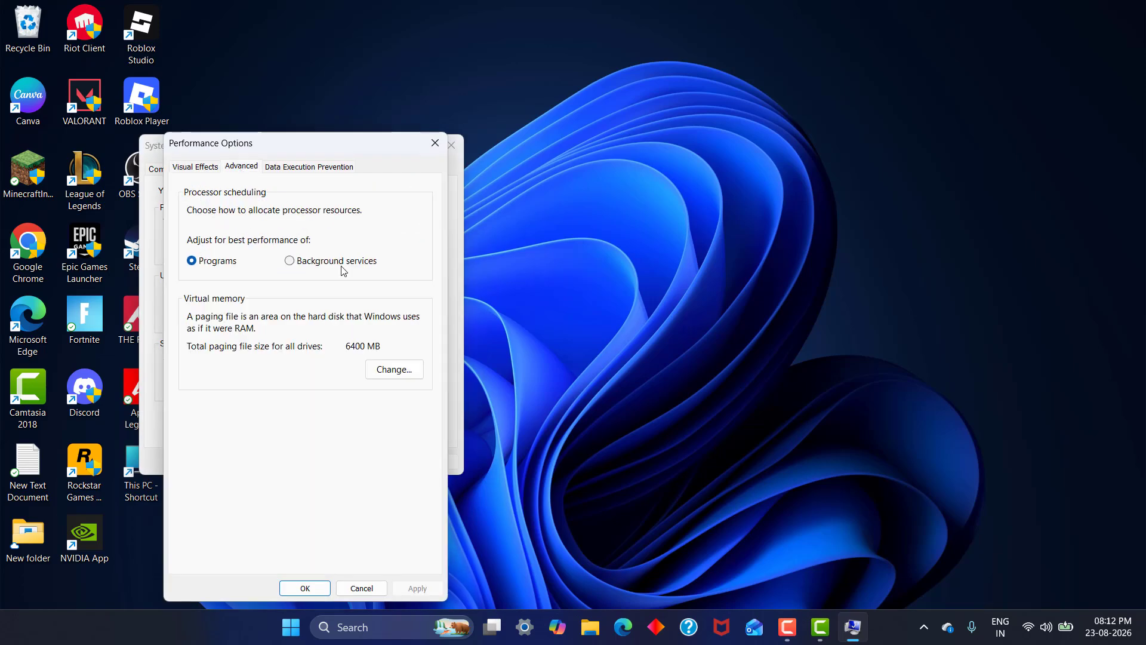
{"action": "left_click", "coordinate": [389, 370]}
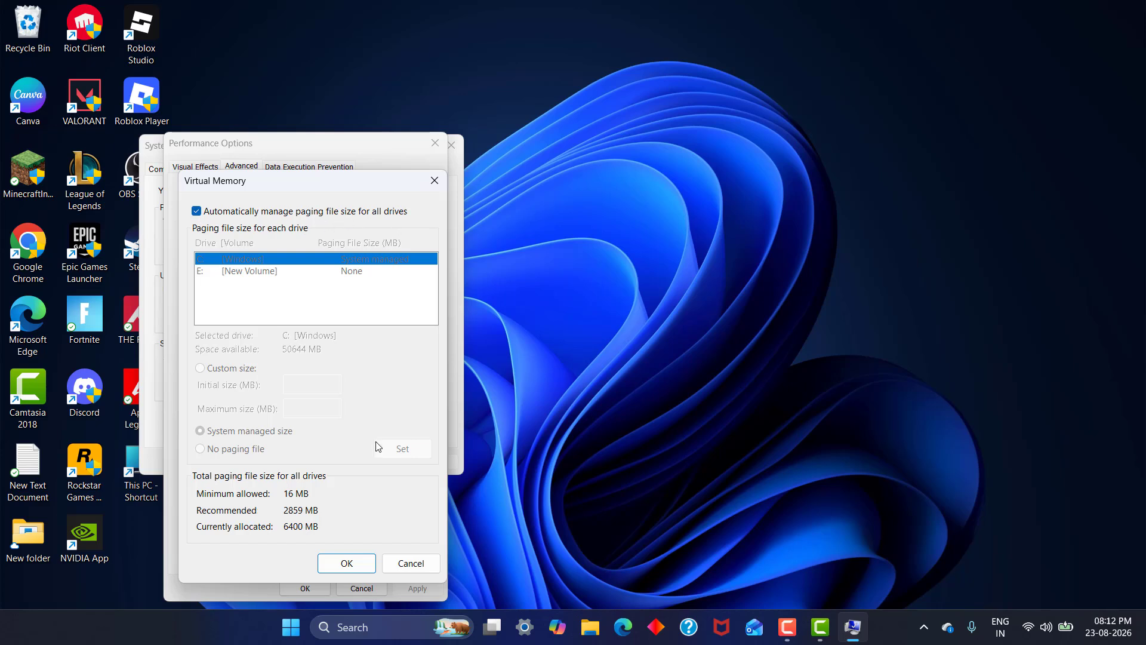
{"action": "left_click", "coordinate": [365, 561]}
{"action": "left_click", "coordinate": [691, 361]}
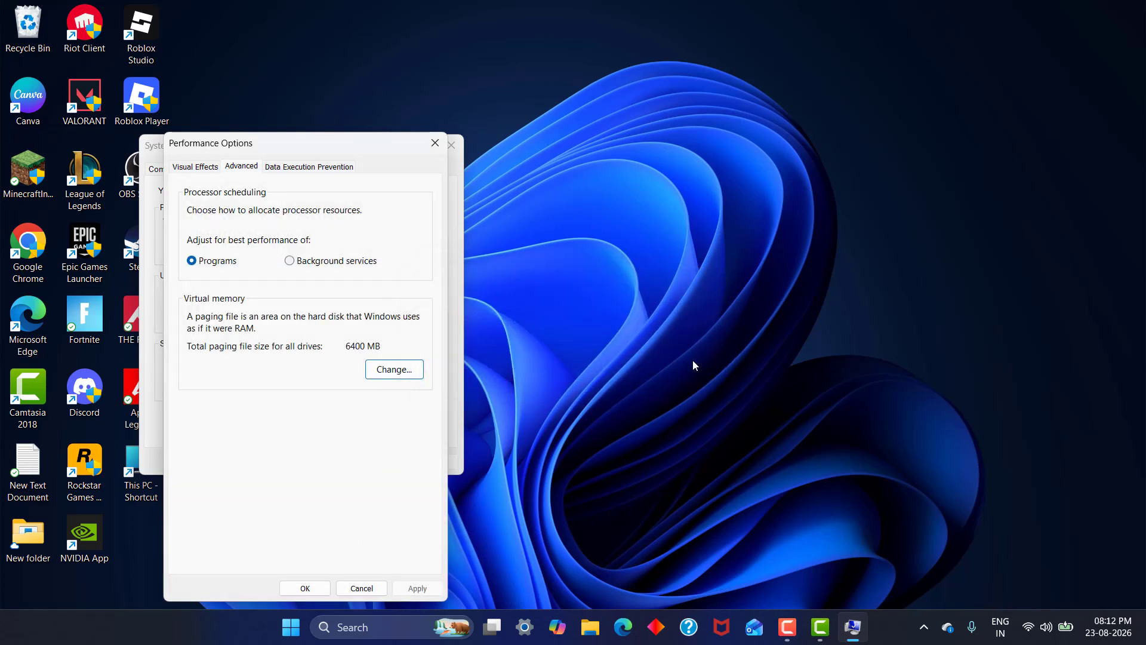
Step: Accept the performance options and system properties, and postpone the computer restart
{"action": "left_click", "coordinate": [286, 590]}
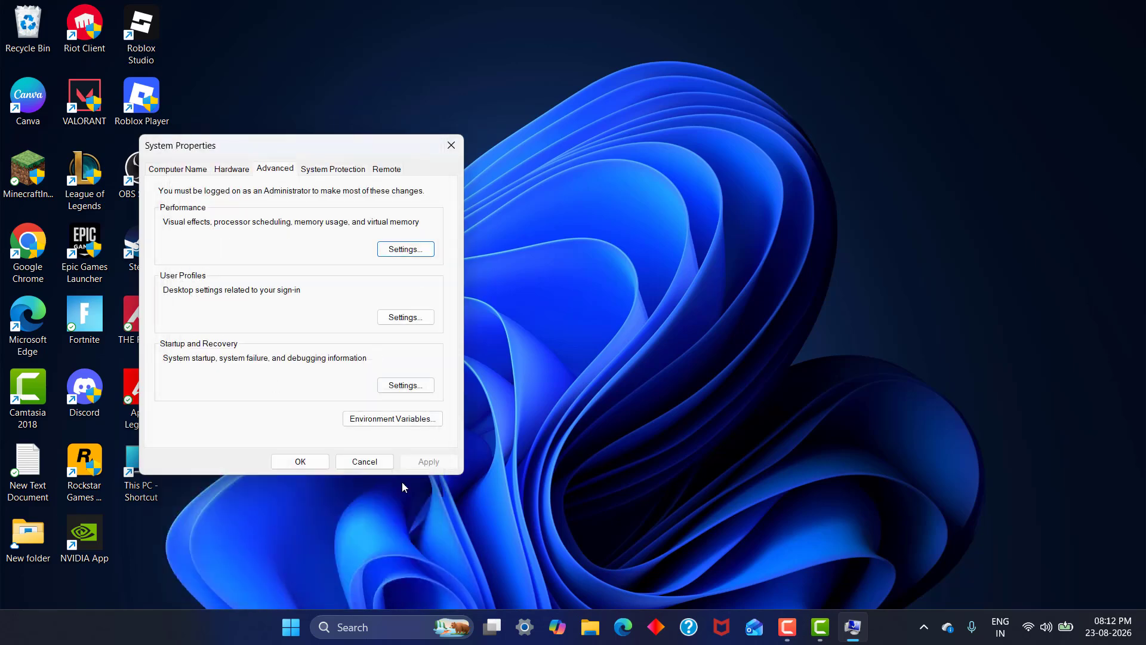
{"action": "left_click", "coordinate": [283, 463]}
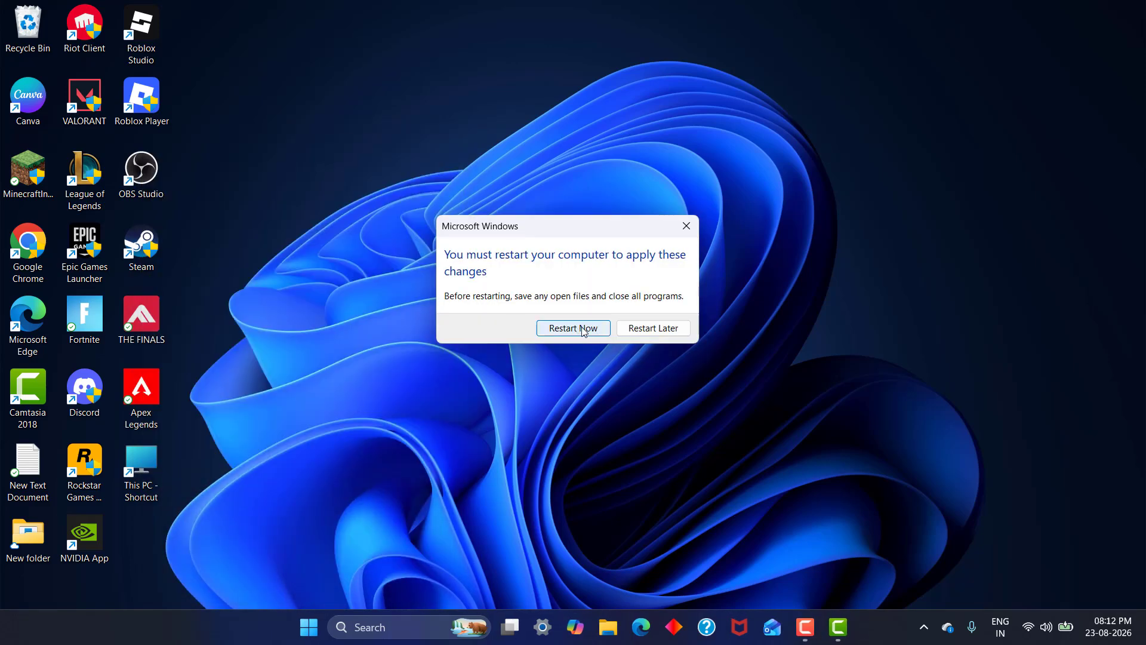
{"action": "left_click", "coordinate": [653, 327]}
Step: Open This PC, scan the Windows (C:) drive for errors from its properties, and close File Explorer
{"action": "double_click", "coordinate": [162, 465]}
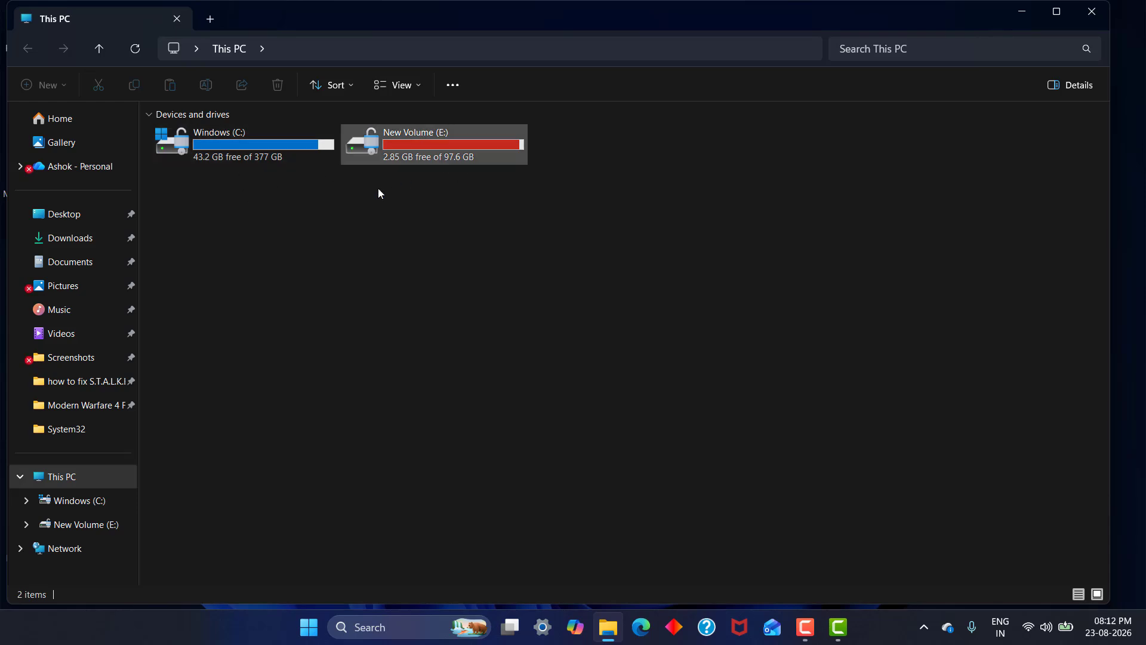
{"action": "right_click", "coordinate": [270, 144]}
{"action": "left_click", "coordinate": [321, 339]}
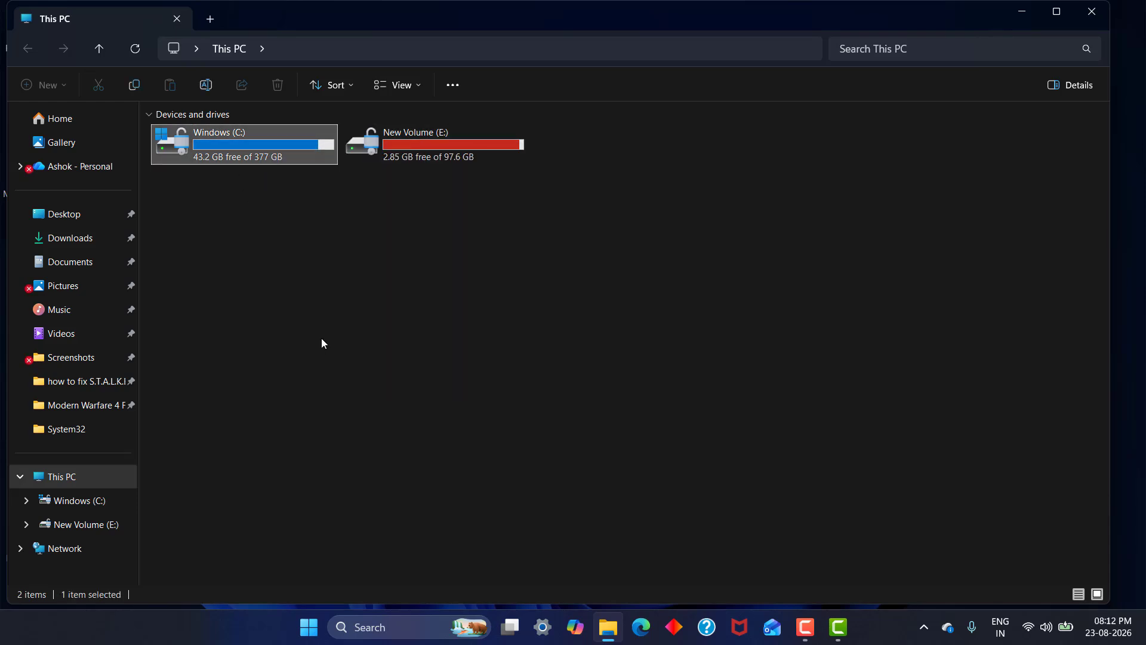
{"action": "left_click", "coordinate": [394, 197]}
{"action": "left_click", "coordinate": [470, 261]}
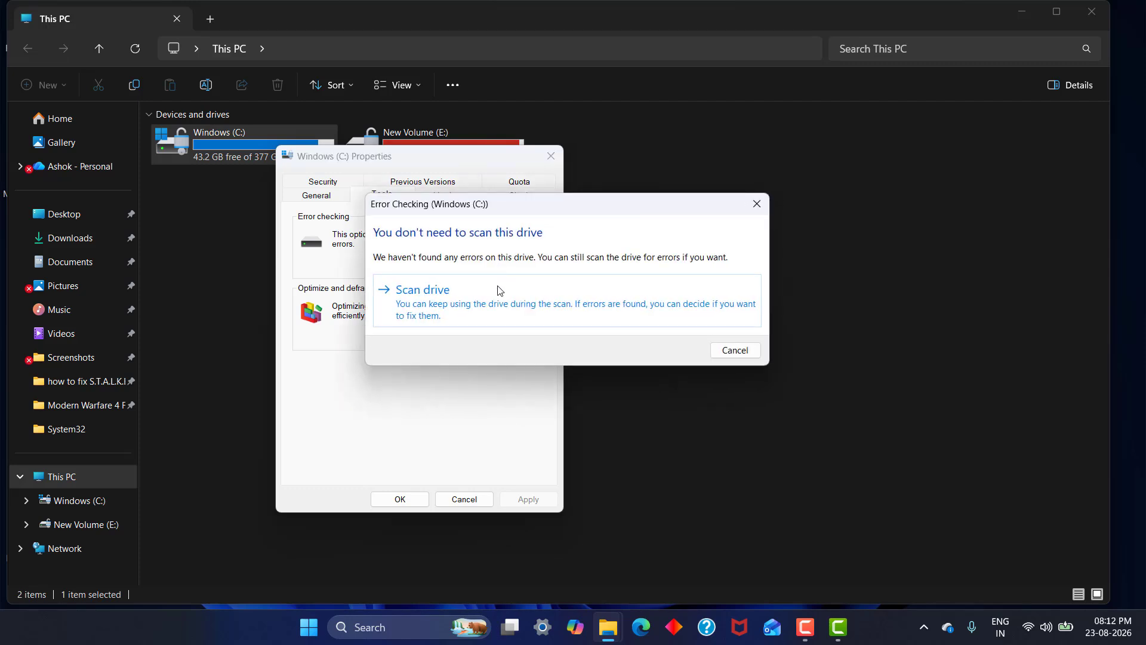
{"action": "left_click", "coordinate": [474, 294]}
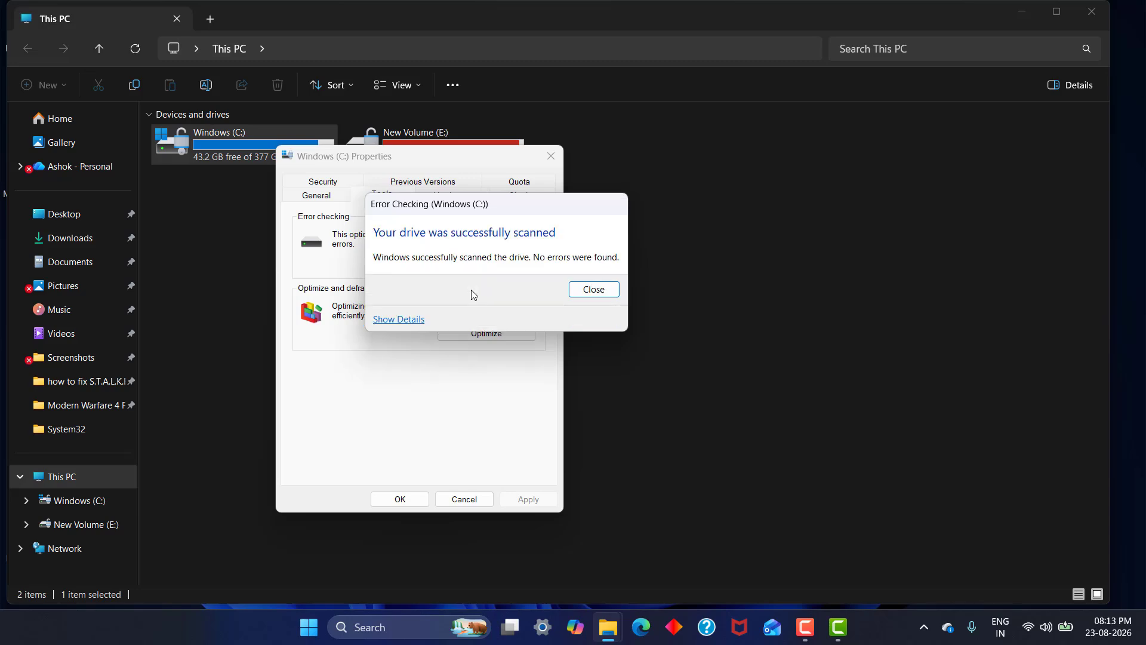
{"action": "left_click", "coordinate": [599, 290]}
{"action": "left_click", "coordinate": [398, 498]}
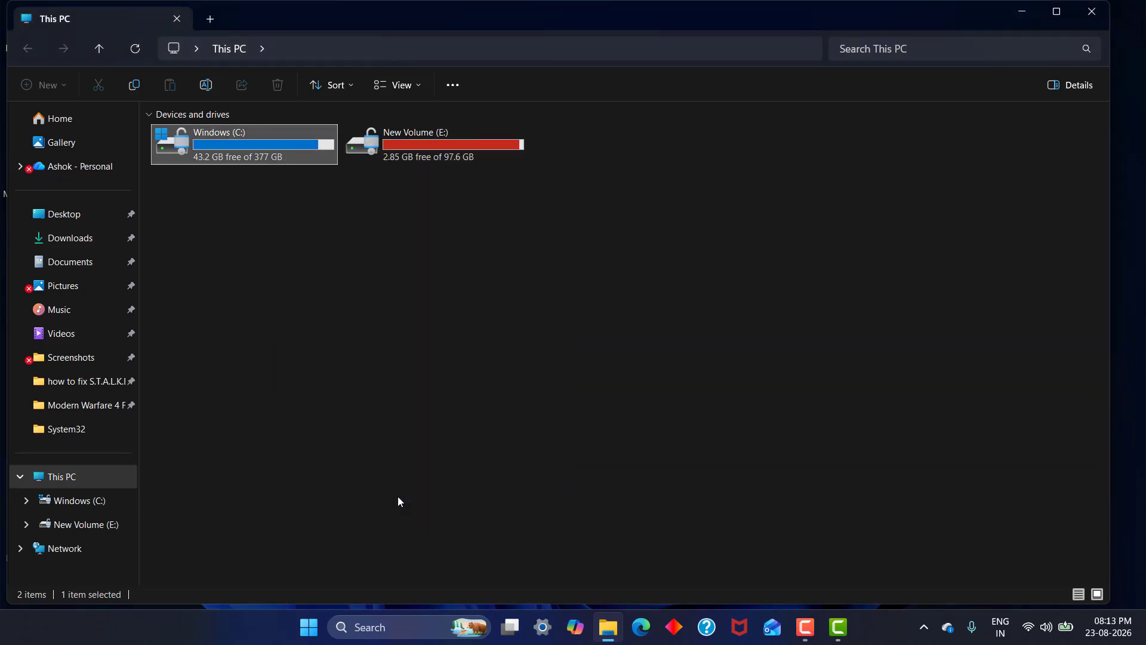
{"action": "left_click", "coordinate": [1081, 16]}
{"action": "left_click", "coordinate": [600, 346]}
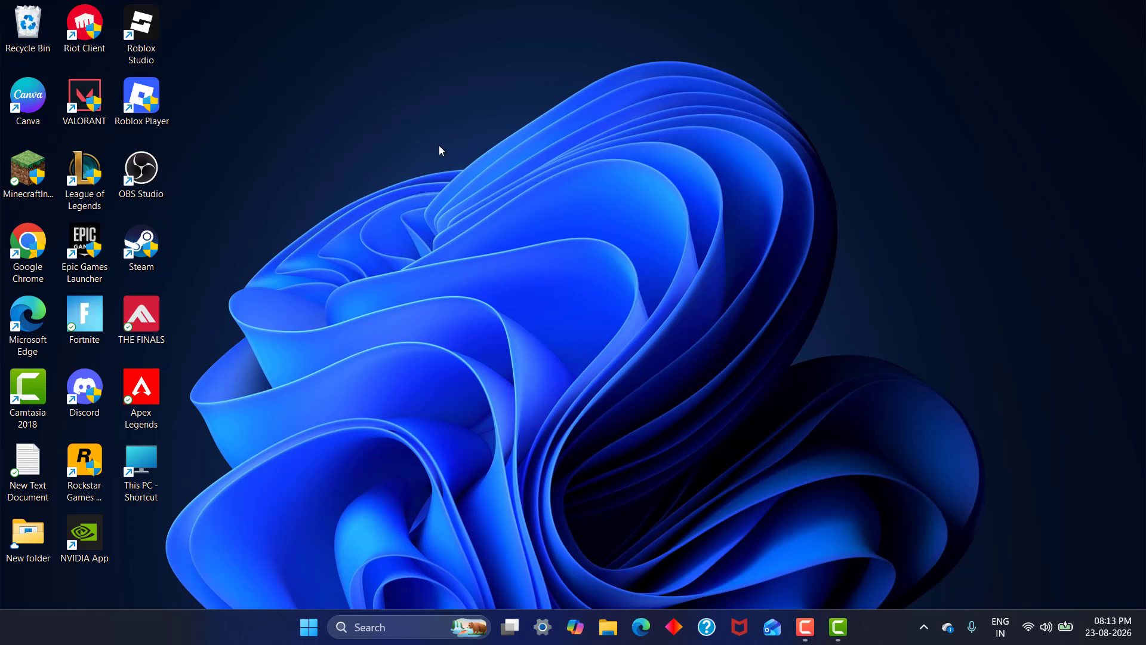
Step: Switch to Steam and verify the integrity of the installed files for the first game listed in the library
{"action": "double_click", "coordinate": [141, 247]}
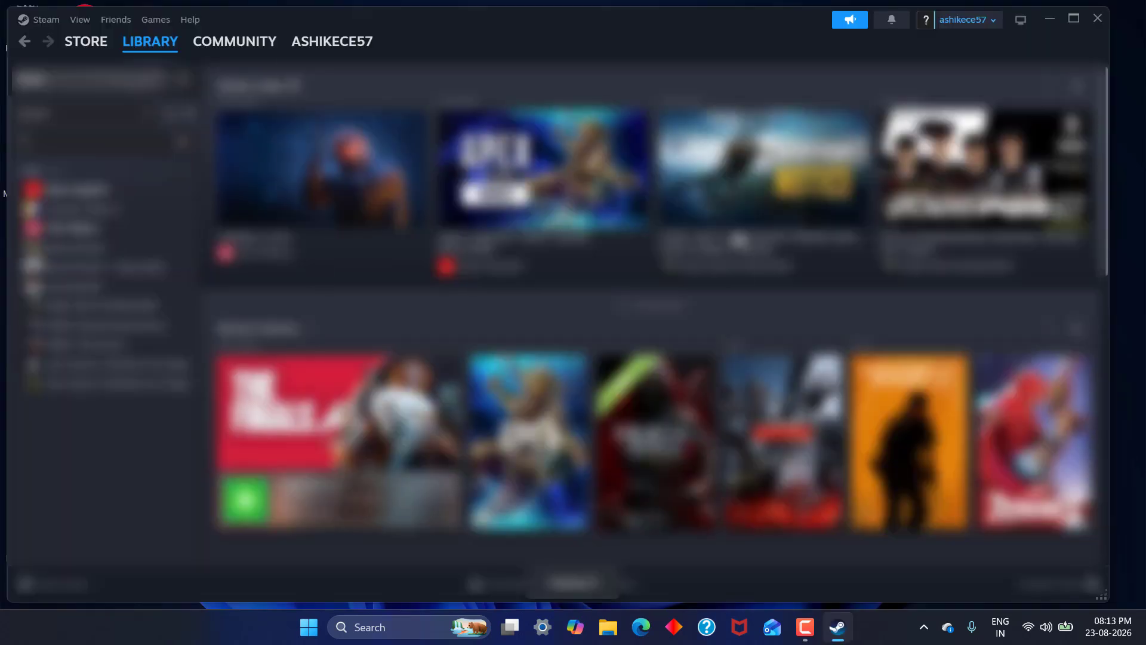
{"action": "mouse_move", "coordinate": [149, 45]}
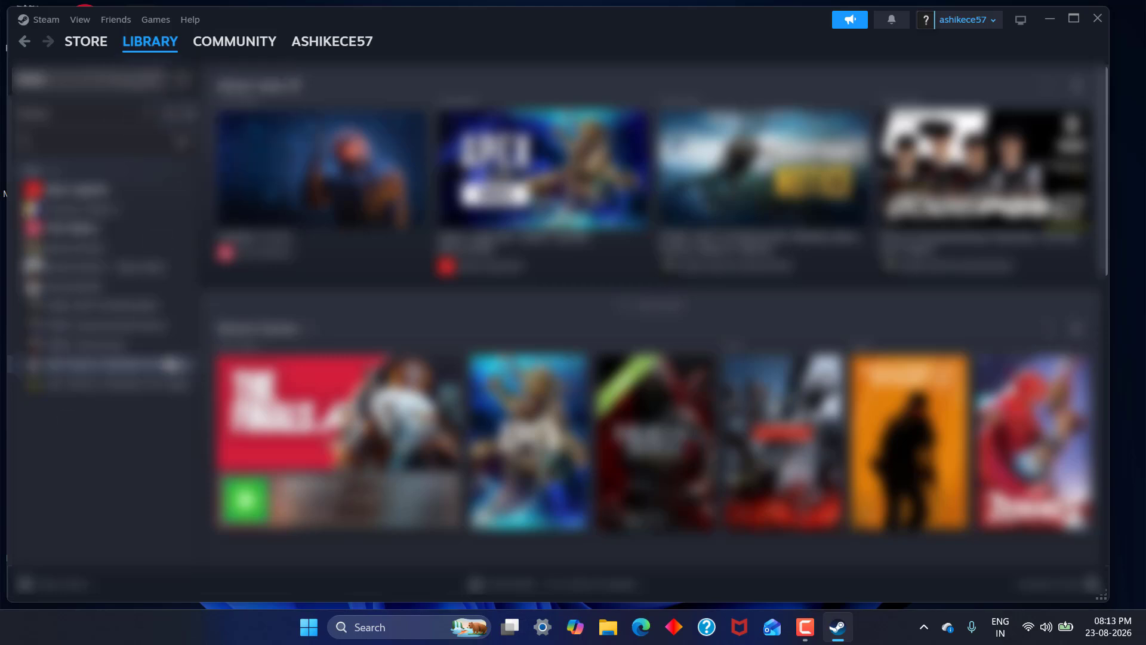
{"action": "right_click", "coordinate": [118, 191]}
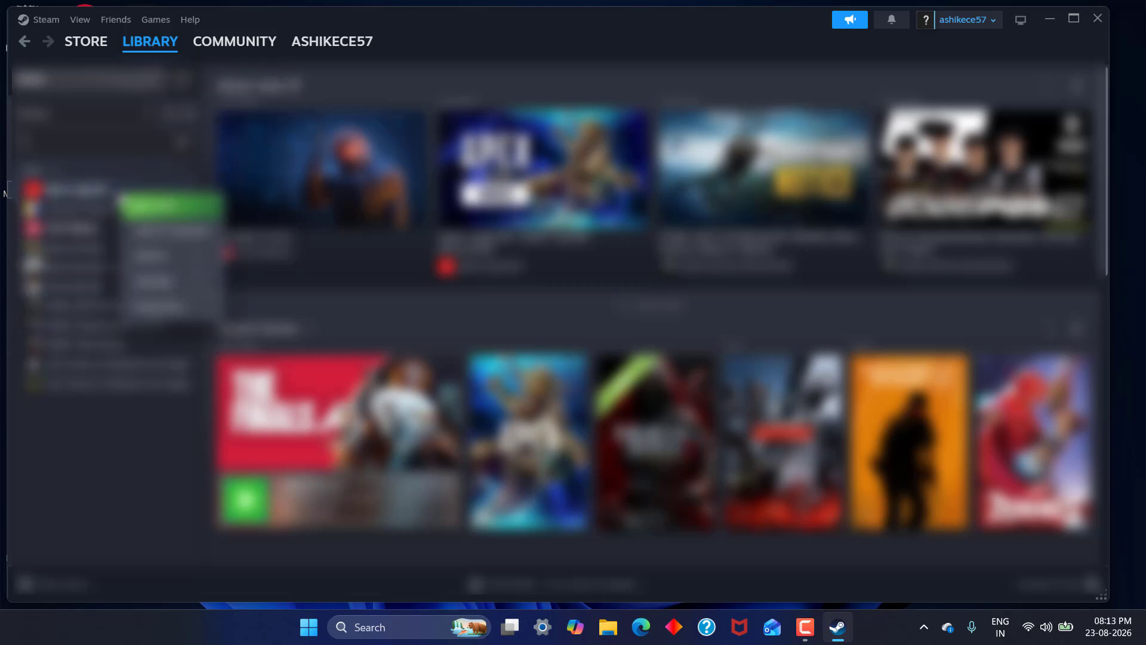
{"action": "left_click", "coordinate": [167, 307]}
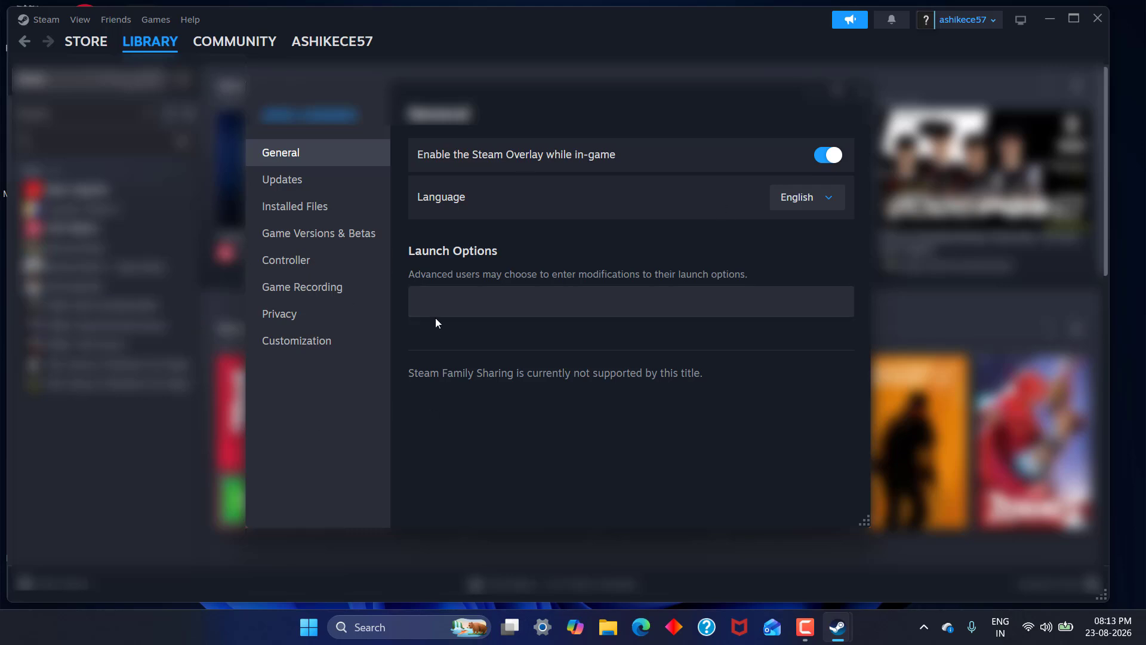
{"action": "left_click", "coordinate": [309, 206]}
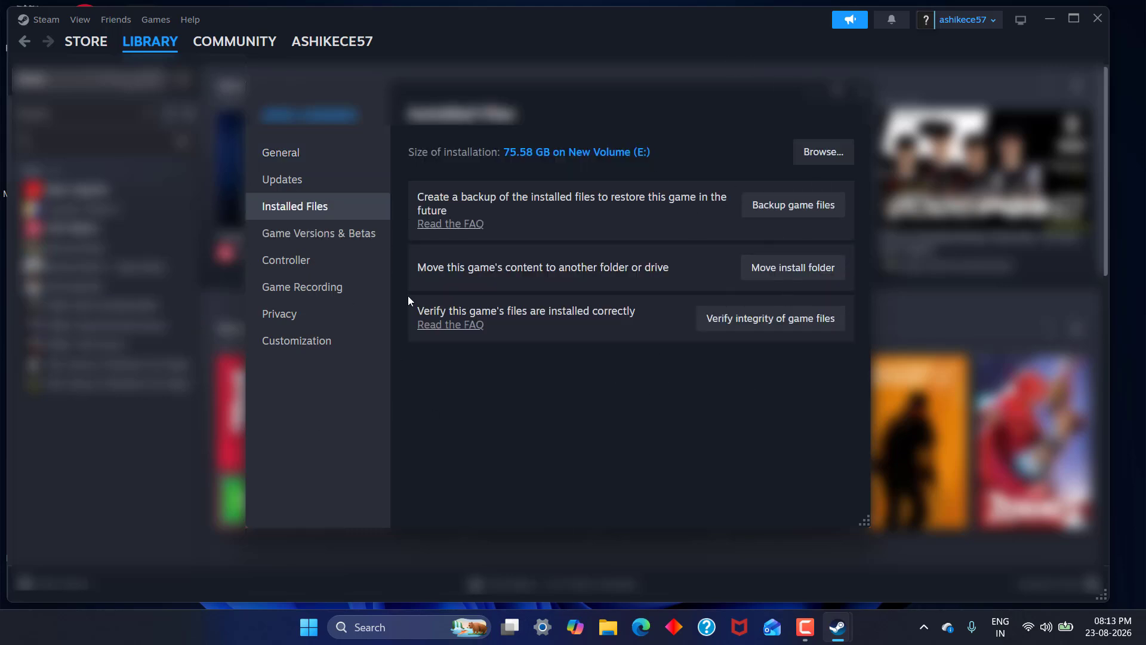
{"action": "left_click", "coordinate": [726, 322]}
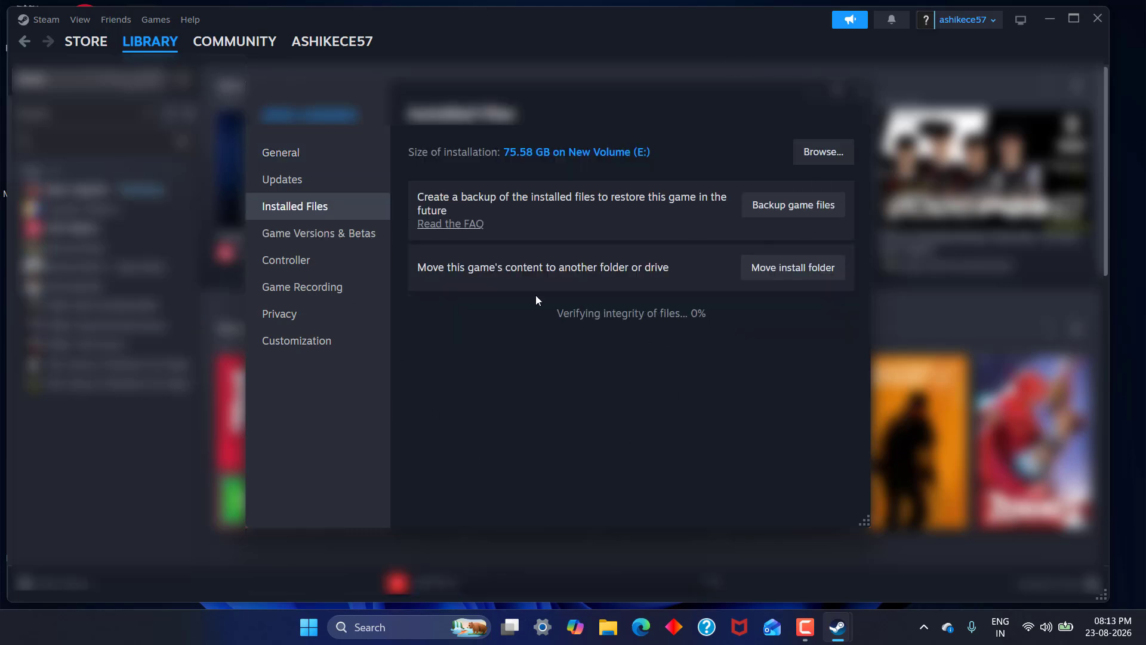